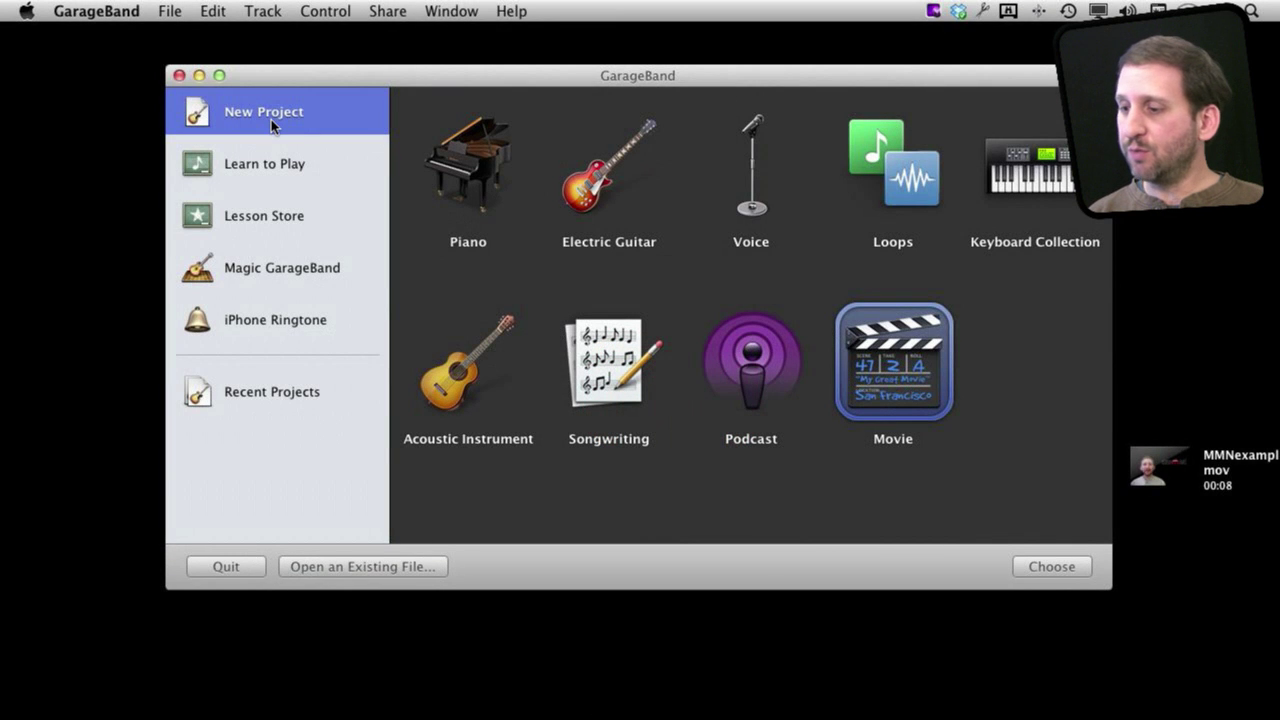
- Create a new Movie-template project named My Song on the Desktop
left_click(1046, 568)
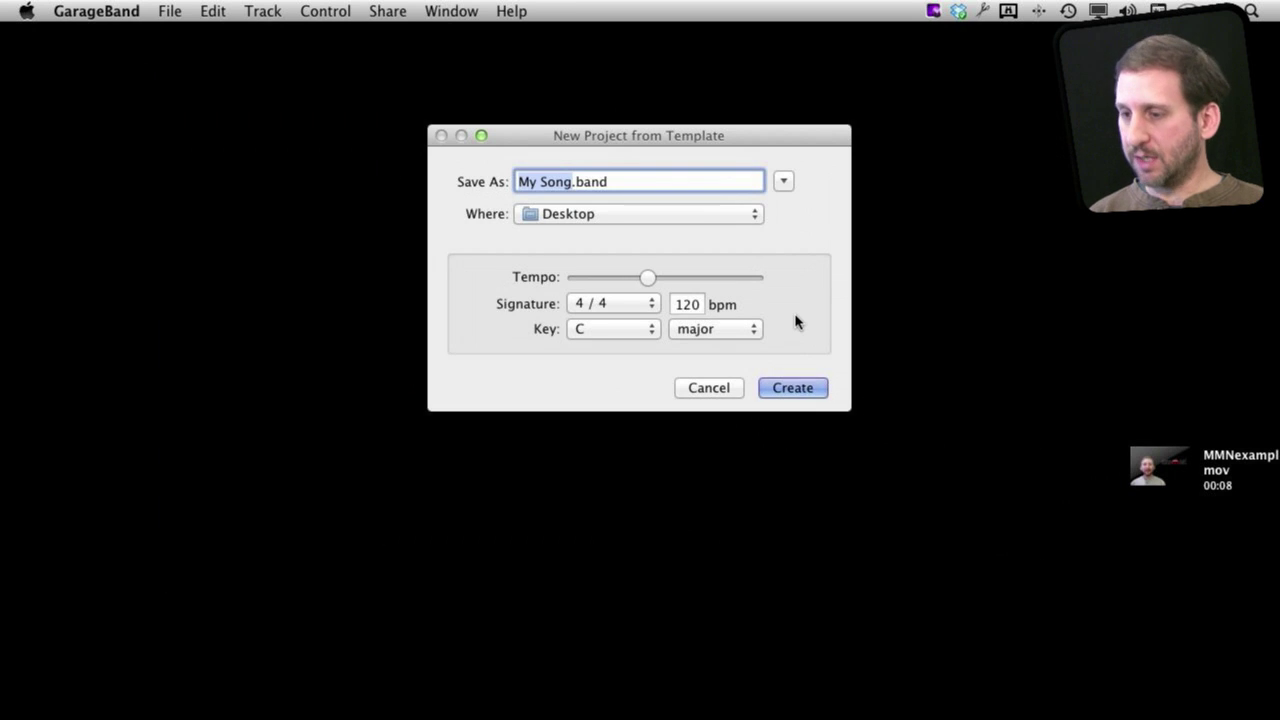
key("Return")
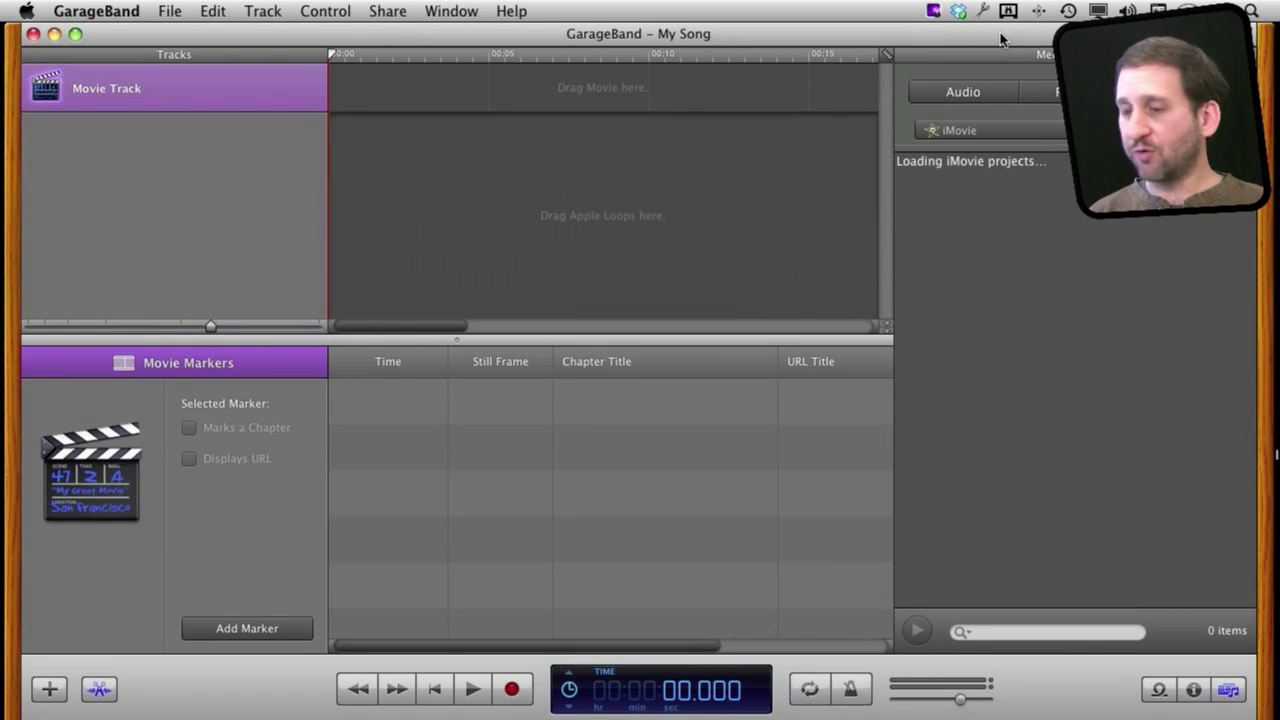
- Import MMNexample.mov onto the Movie Track and play it back
left_click_drag(1001, 39, 894, 31)
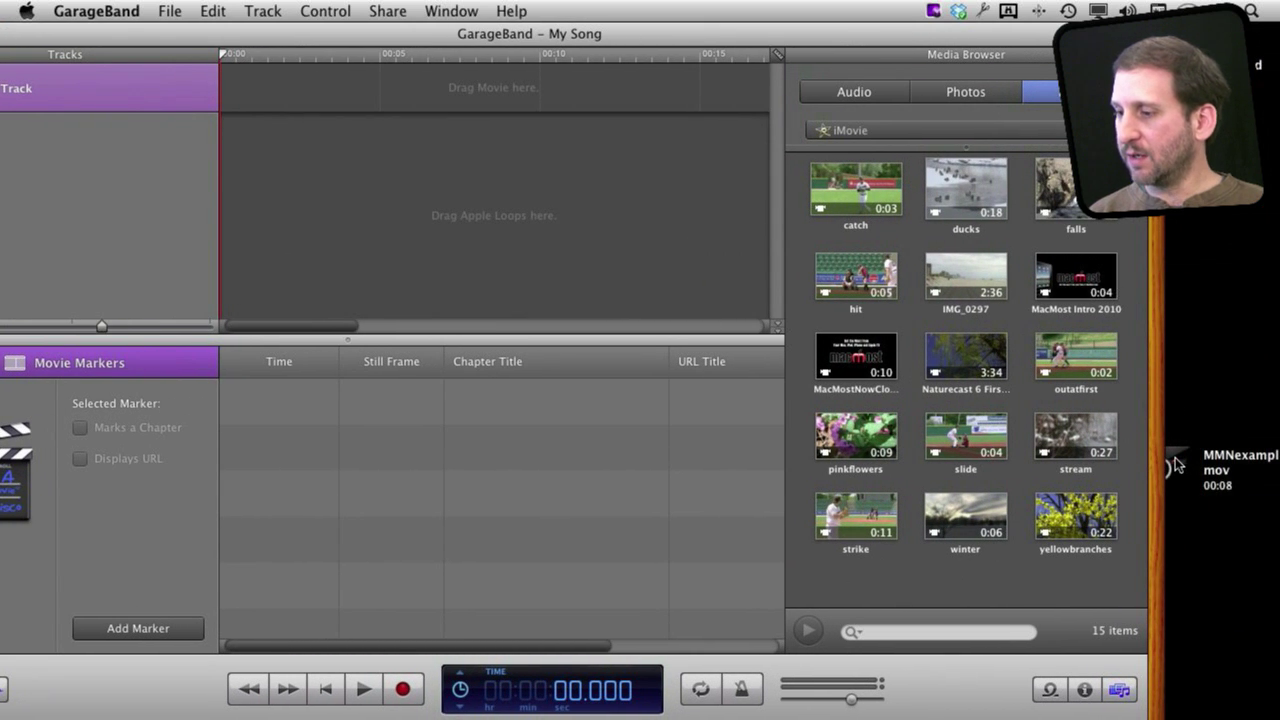
left_click_drag(1175, 457, 414, 166)
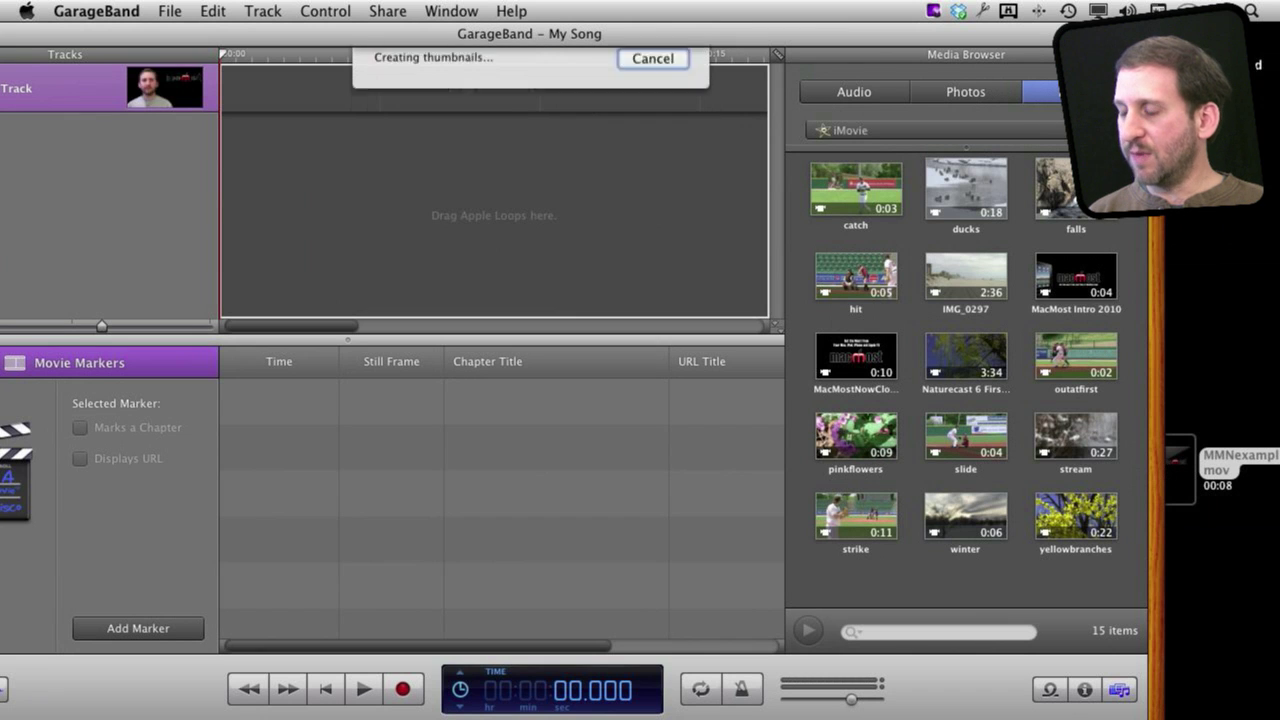
left_click_drag(570, 35, 672, 38)
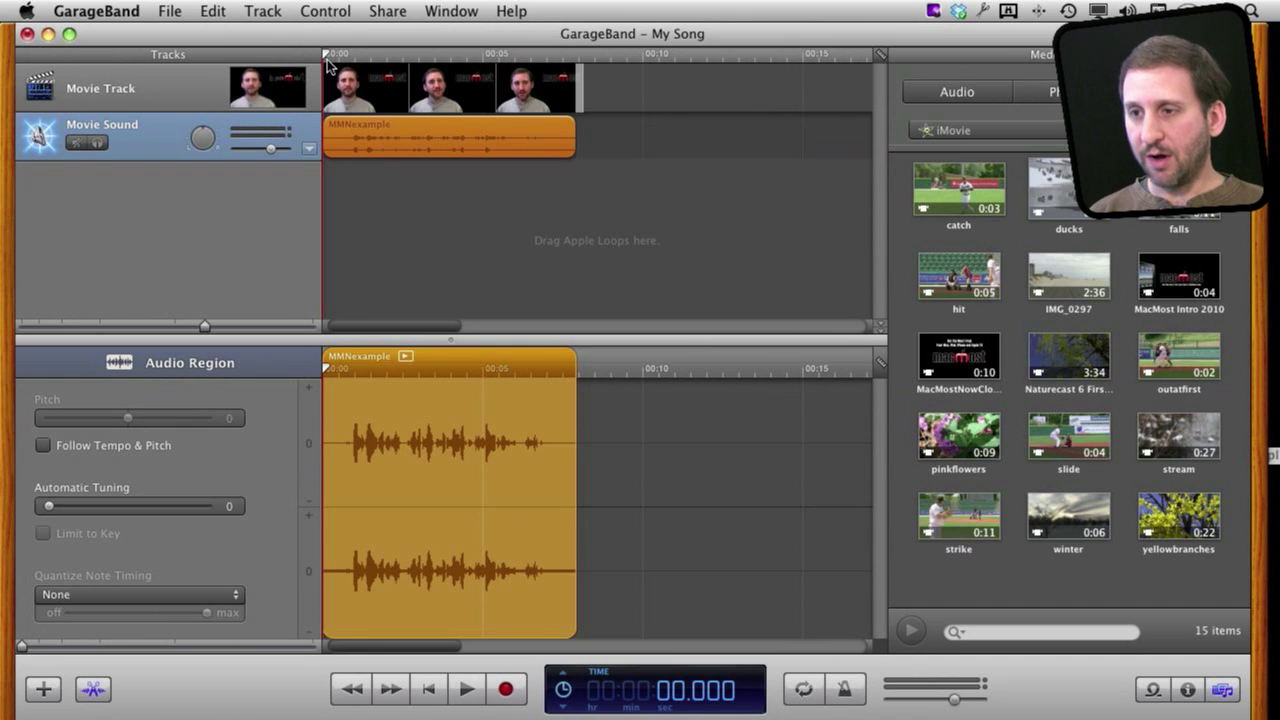
key("space")
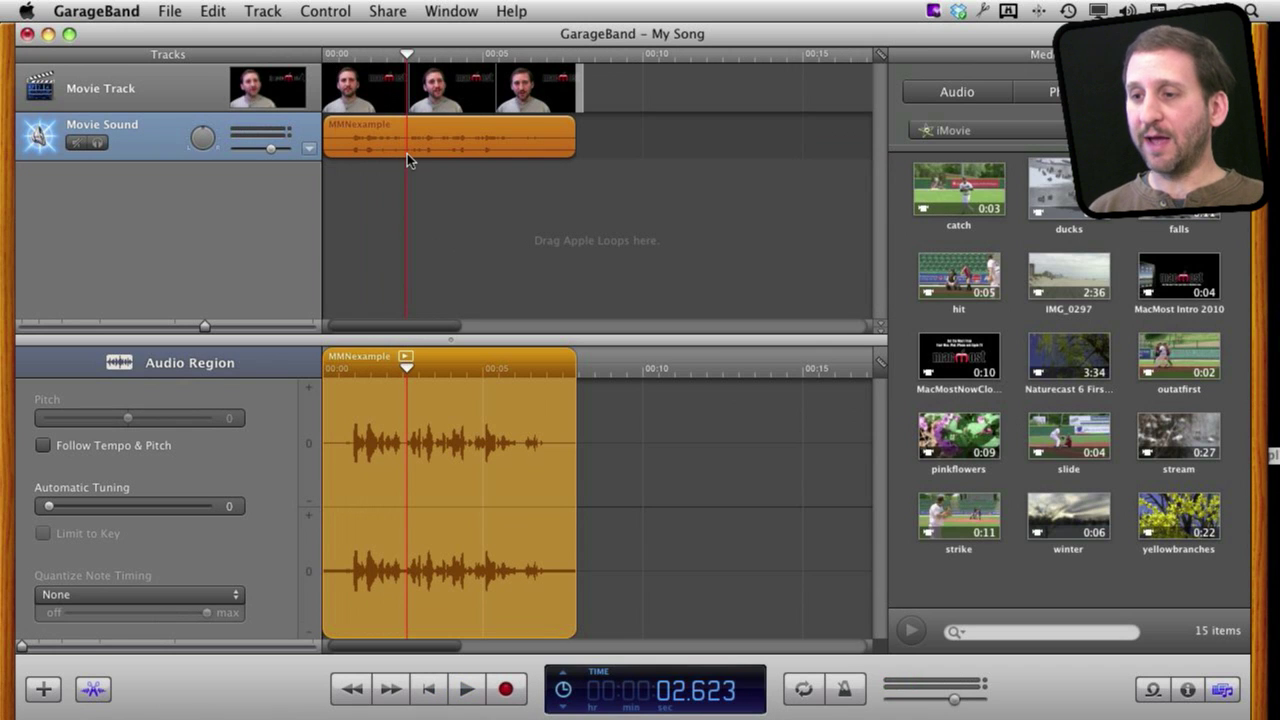
- Select the Movie Sound region and show its track's Edit pane of effects
left_click(380, 103)
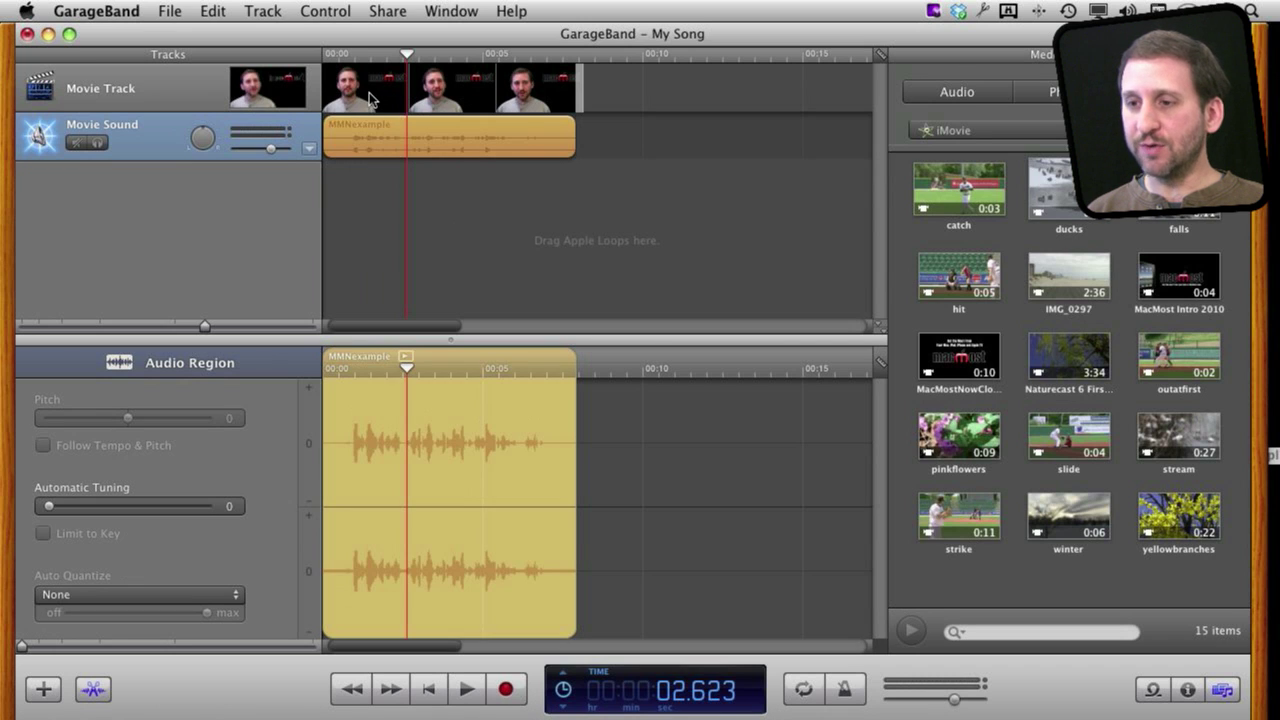
left_click(391, 140)
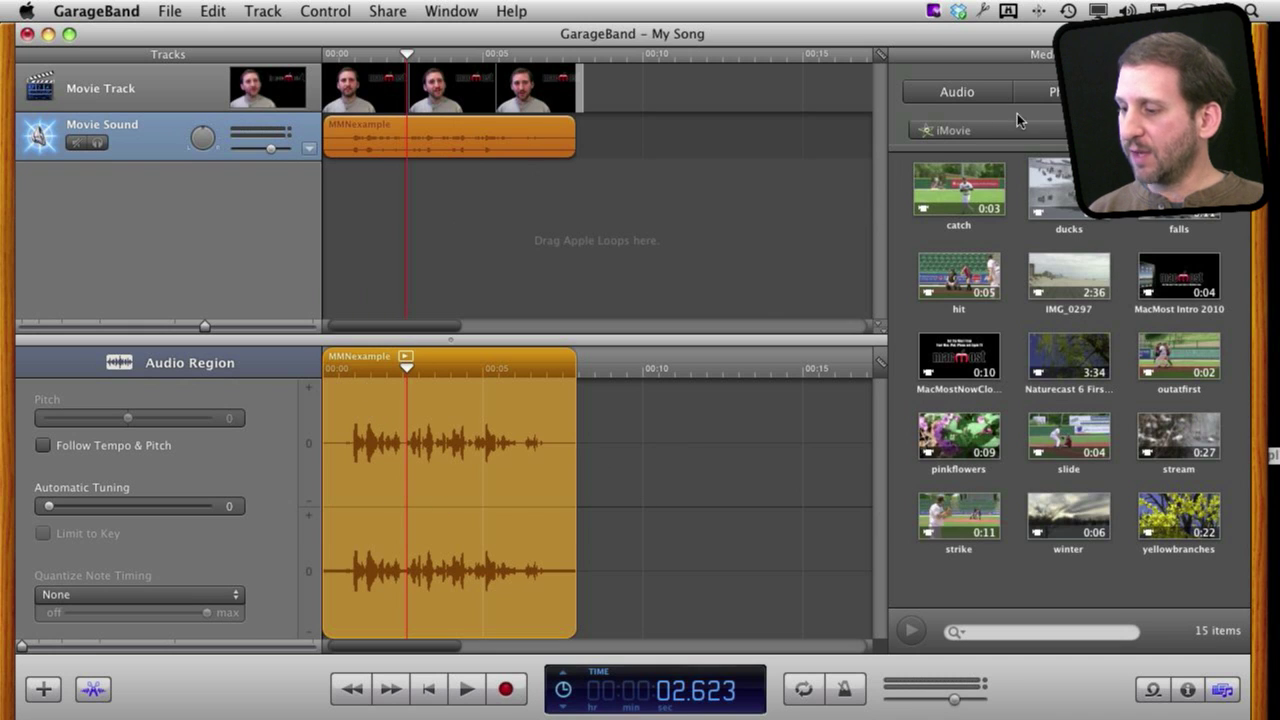
left_click(1188, 692)
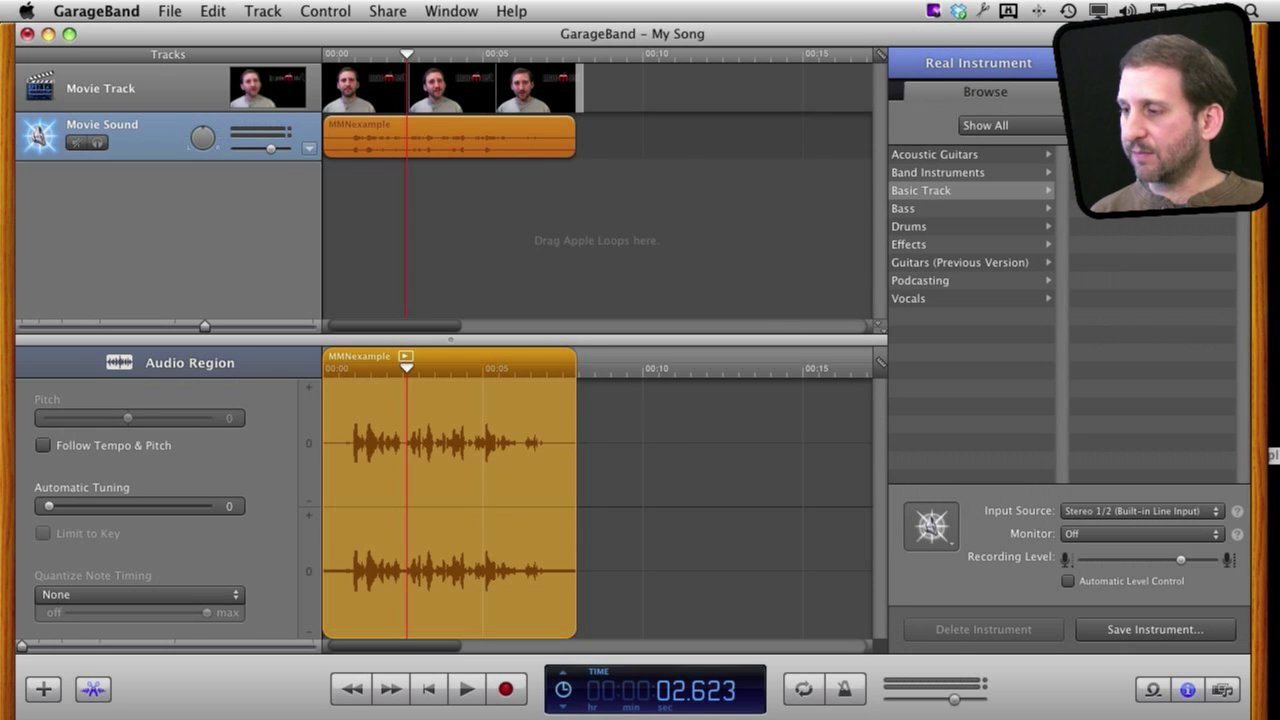
left_click(1140, 91)
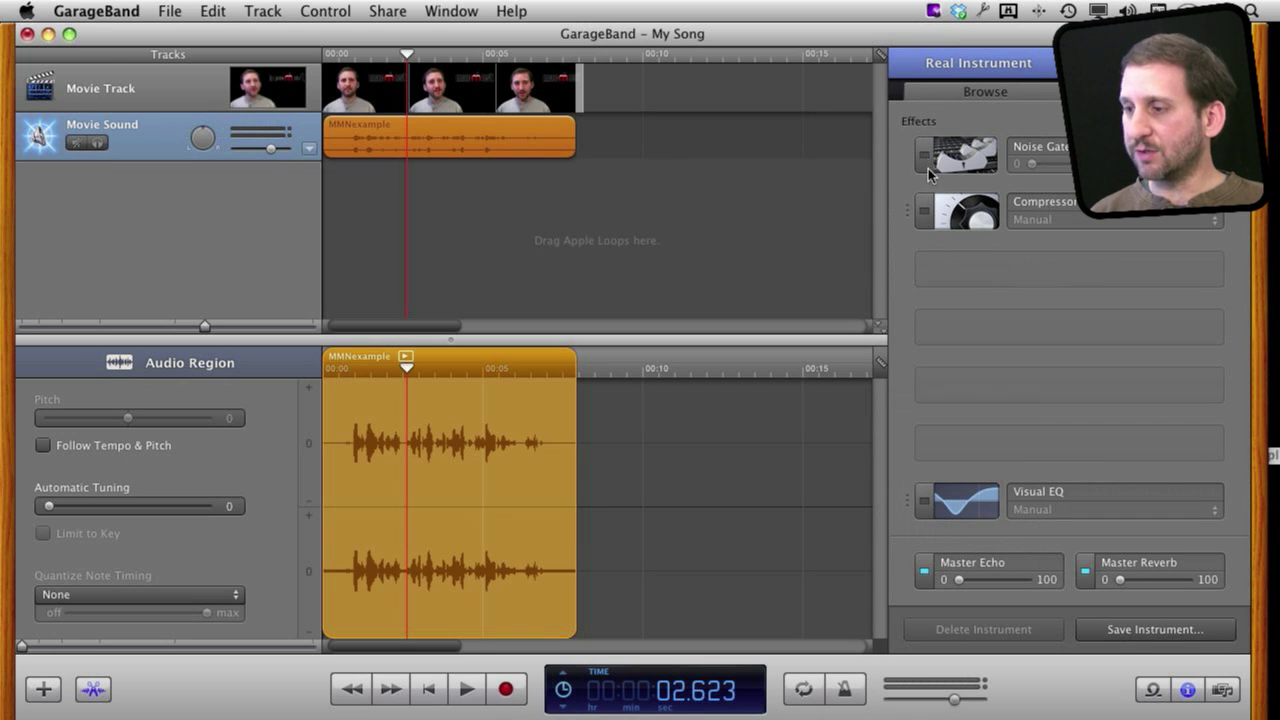
- Add a Vocal Transformer with the Chipmunk preset to Movie Sound and play it back
left_click(1011, 265)
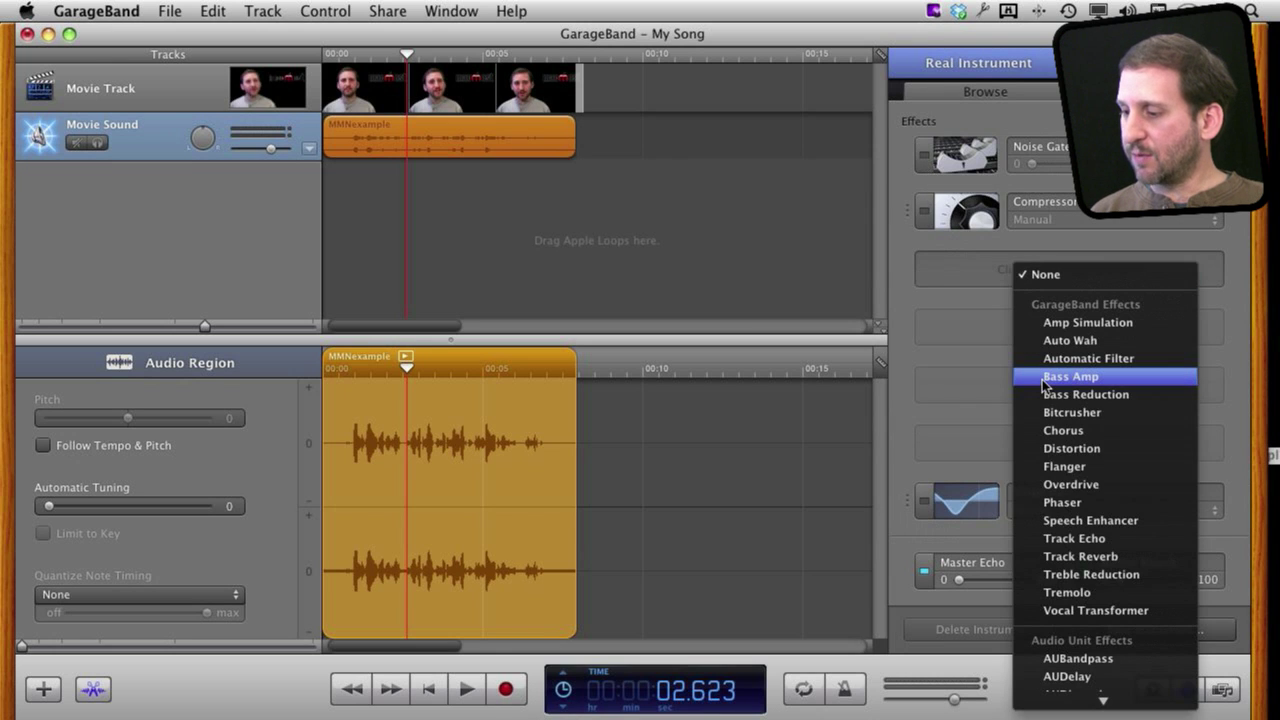
left_click(1087, 610)
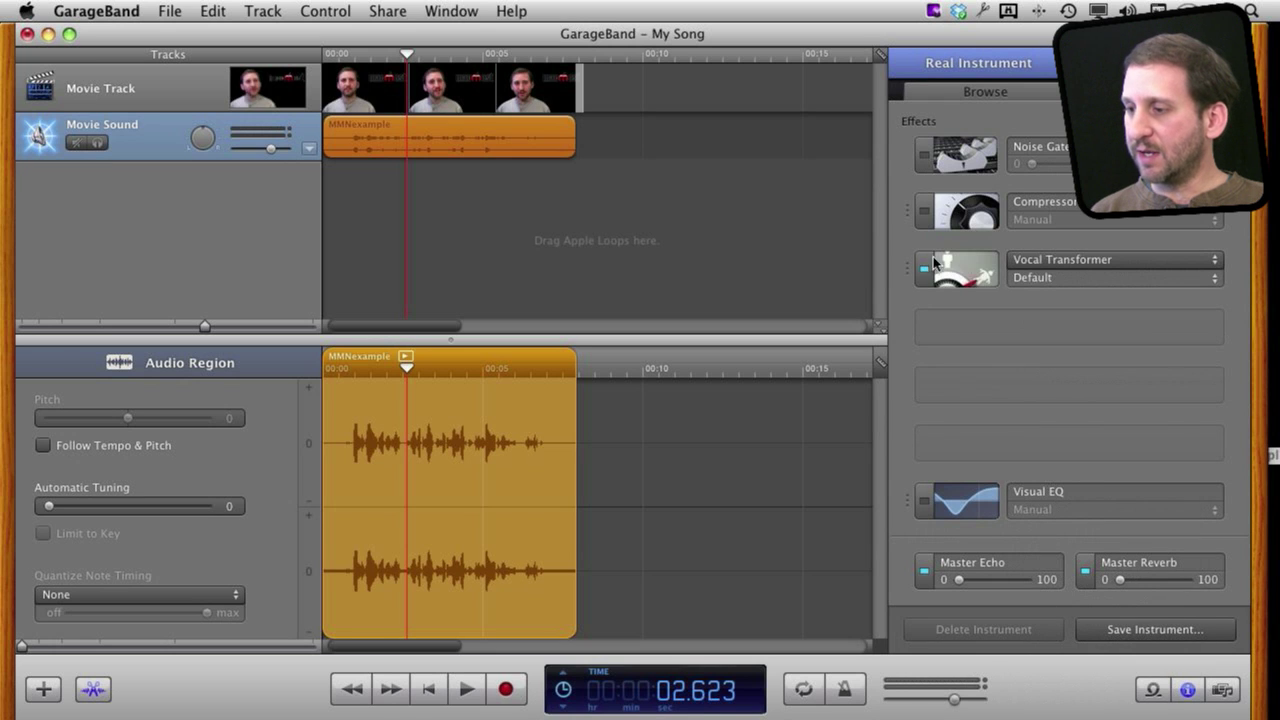
left_click(1219, 283)
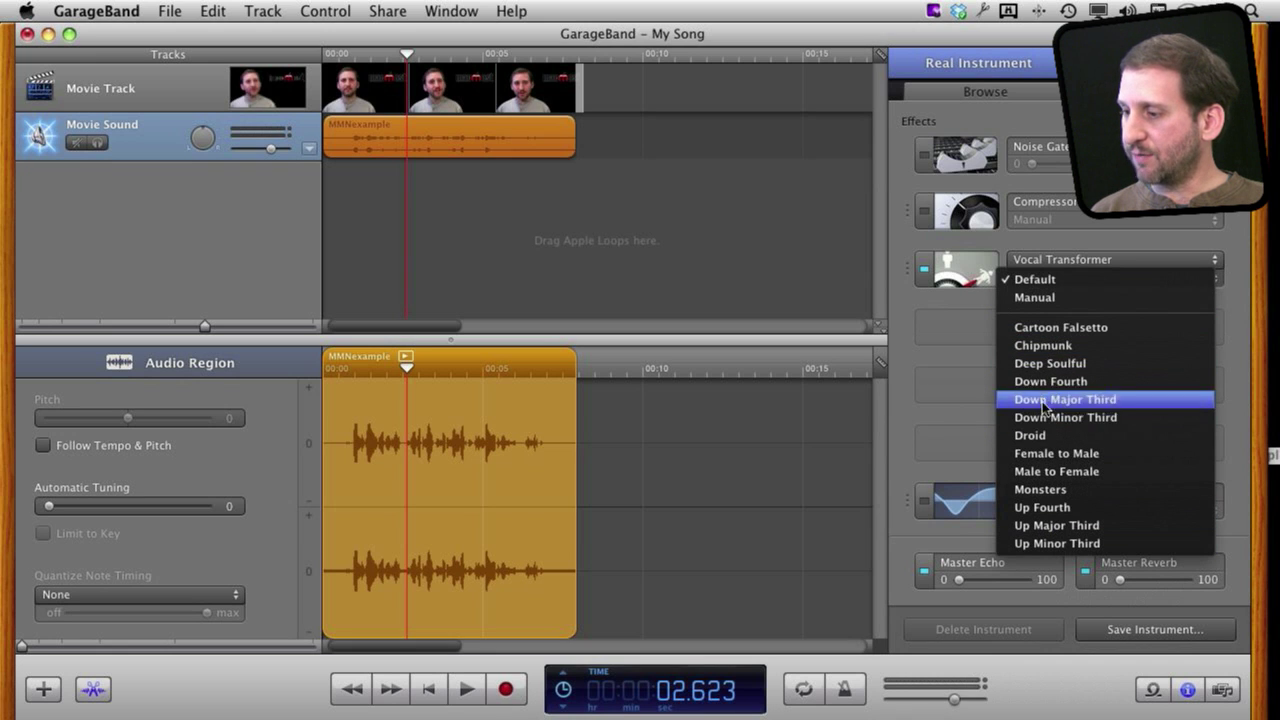
left_click(1045, 347)
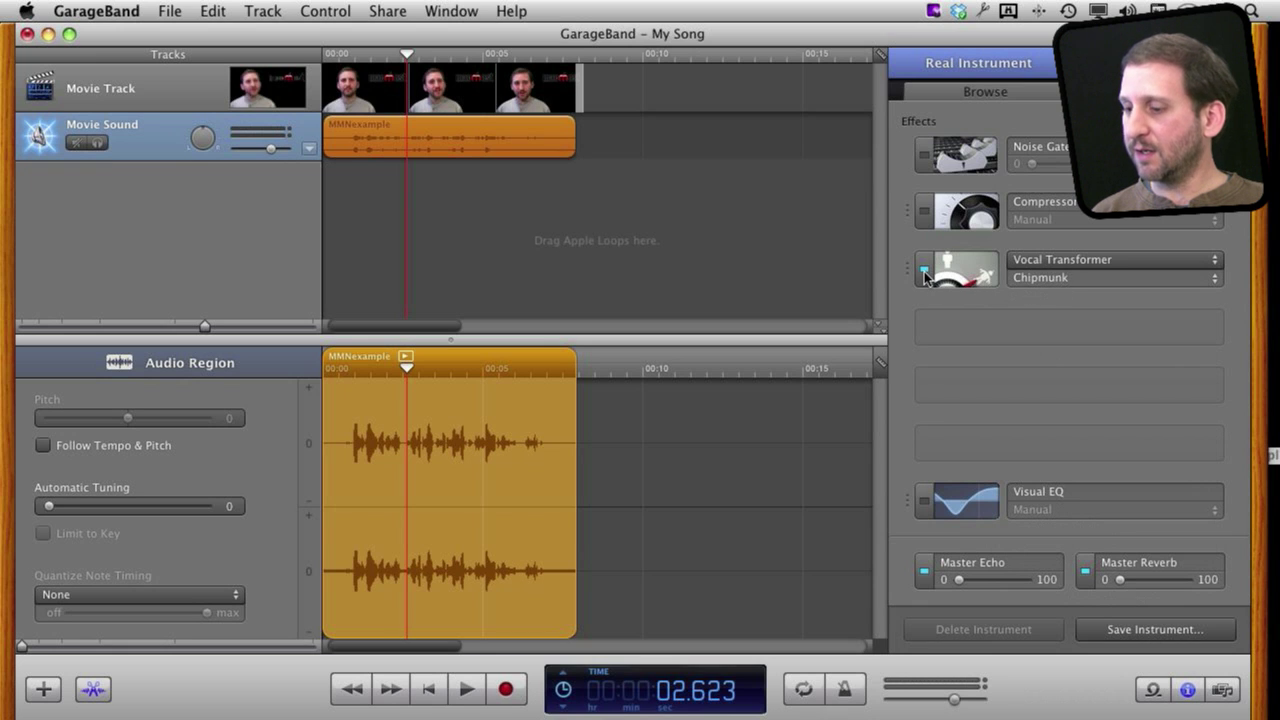
left_click(467, 690)
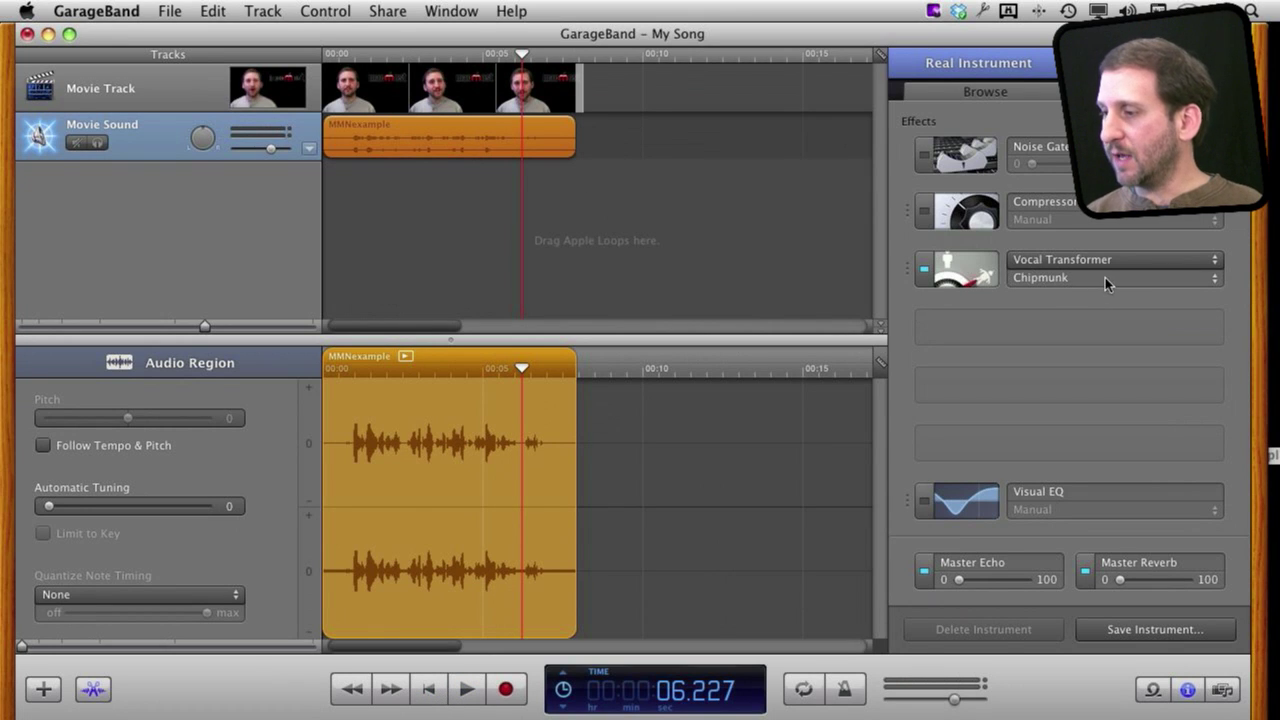
left_click(961, 280)
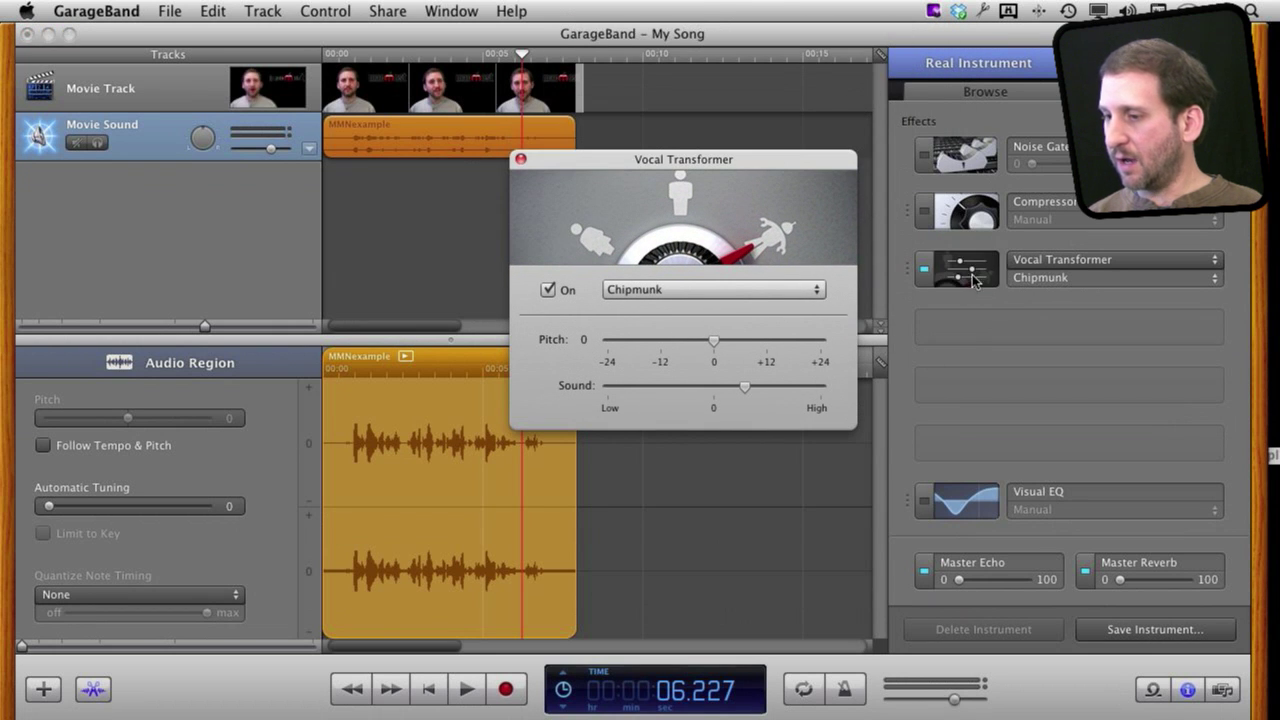
- Try Cartoon Falsetto and Droid, then set the Vocal Transformer to Manual with pitch +1
left_click(666, 292)
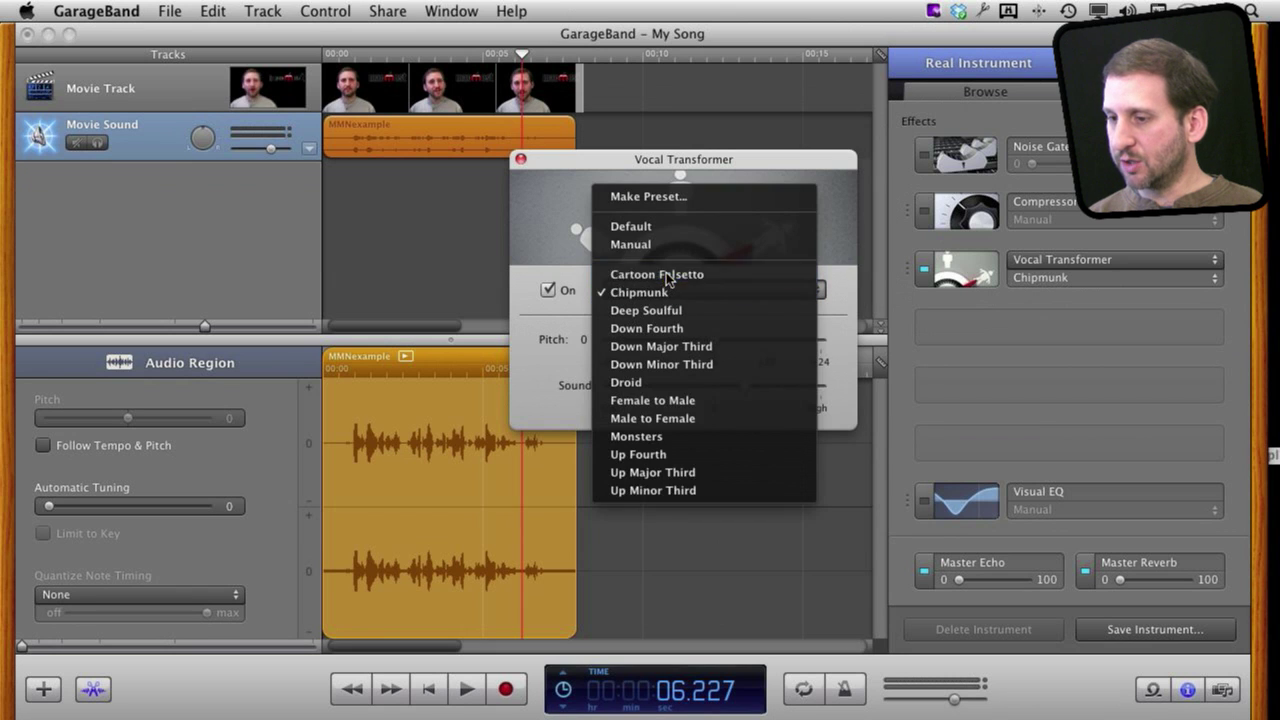
left_click(667, 276)
left_click(665, 291)
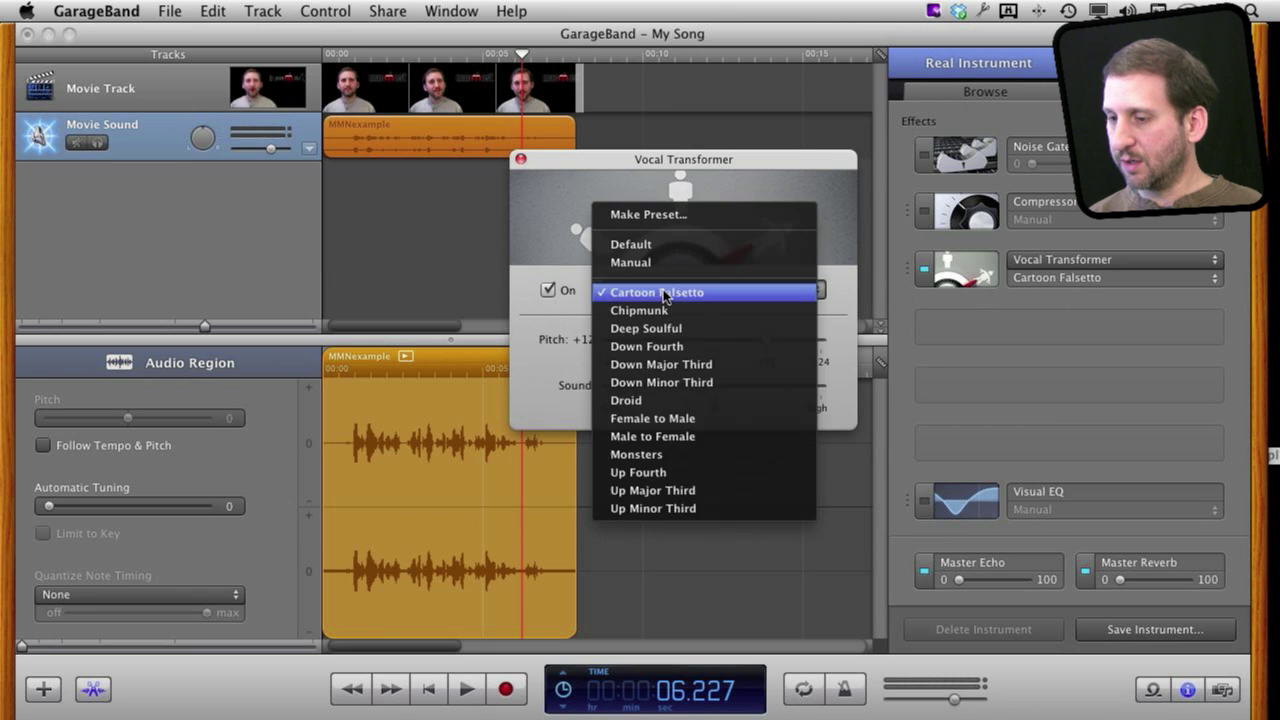
left_click(662, 400)
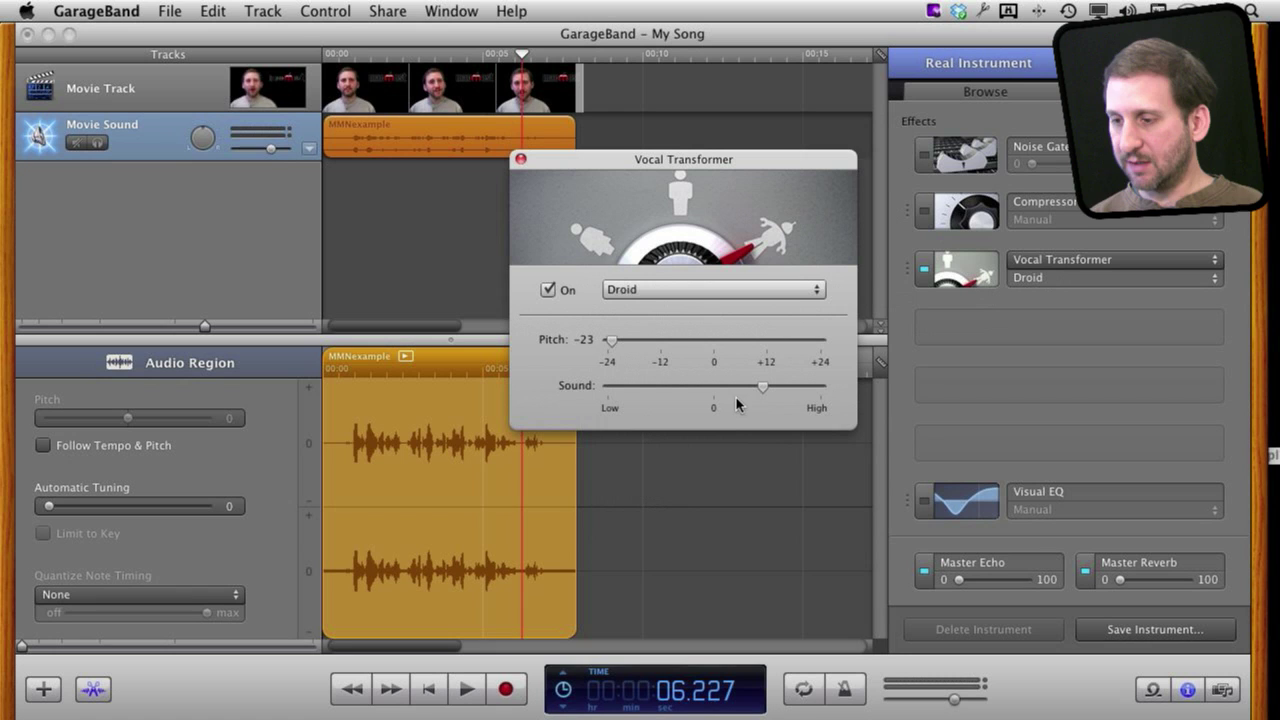
left_click(664, 289)
left_click(664, 152)
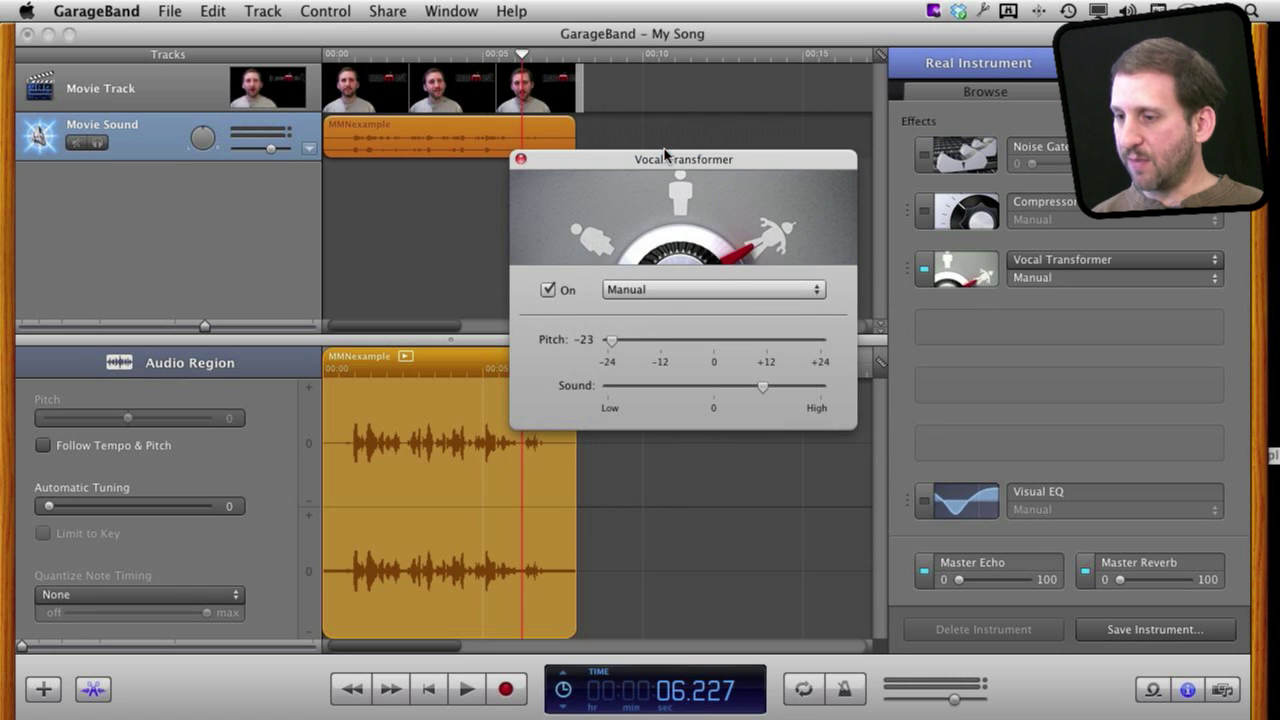
left_click_drag(612, 345, 719, 348)
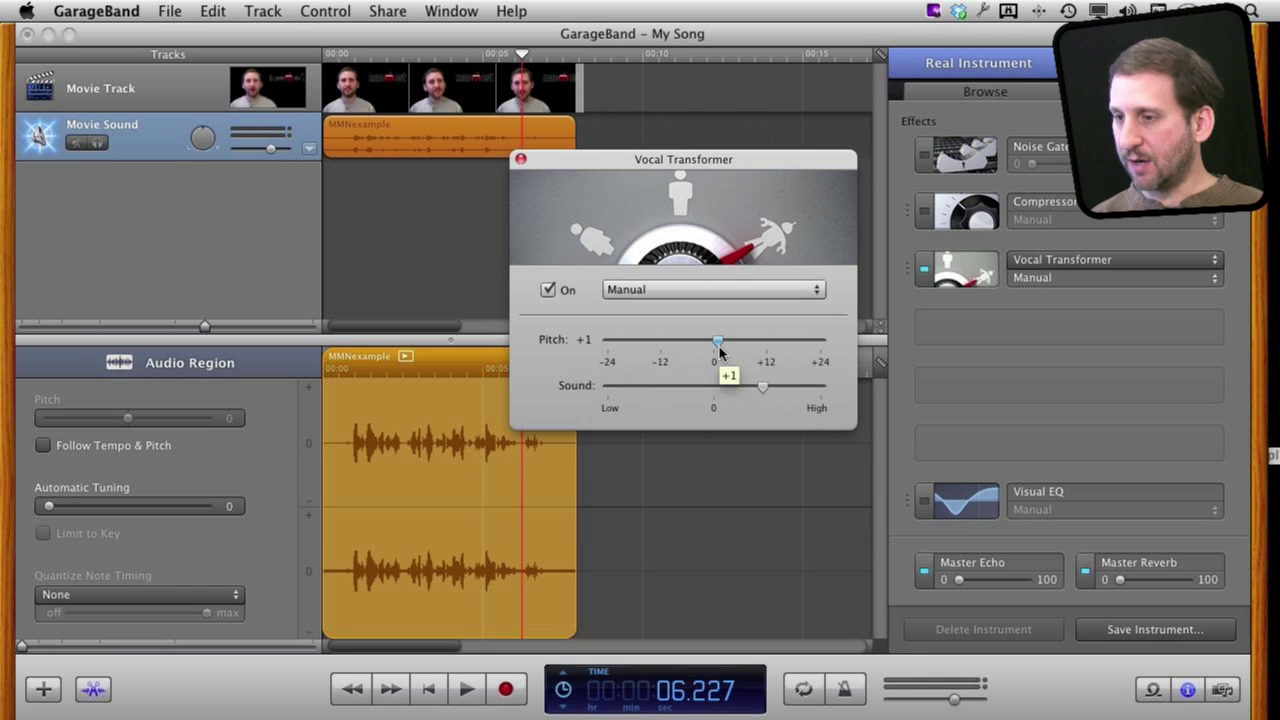
left_click(520, 161)
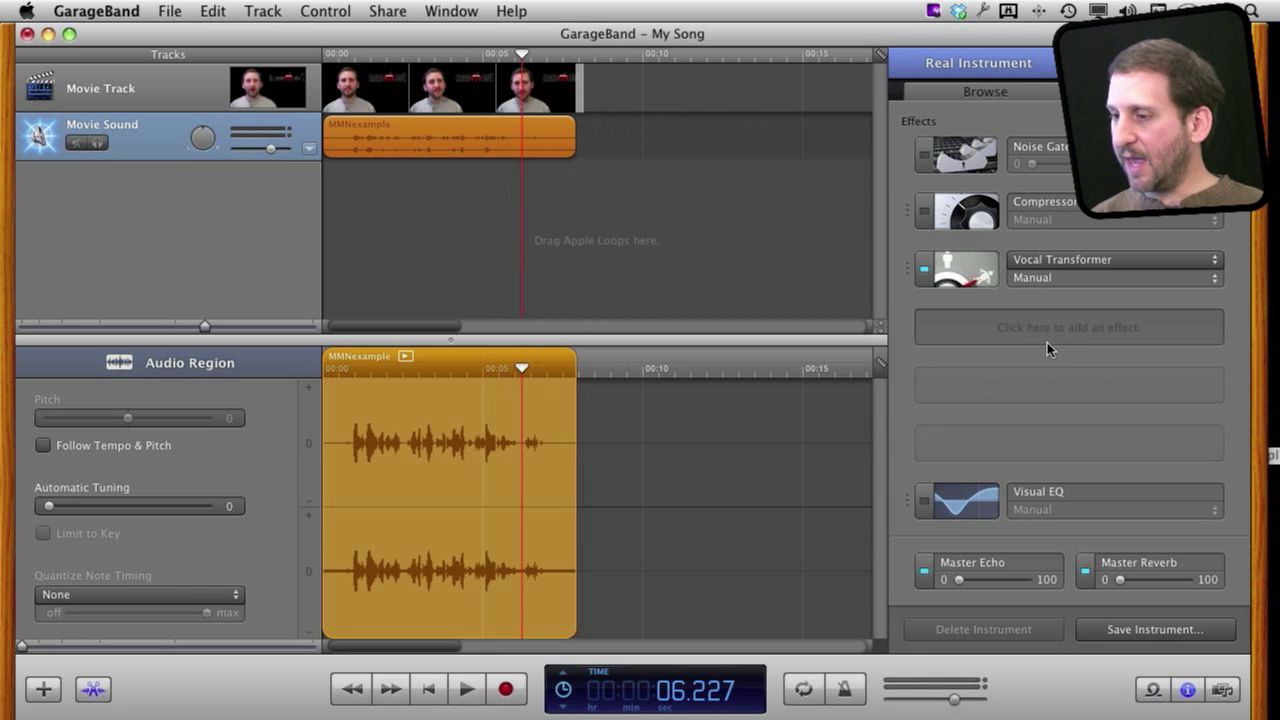
- Add a Track Echo effect and switch off the Vocal Transformer
left_click(1021, 330)
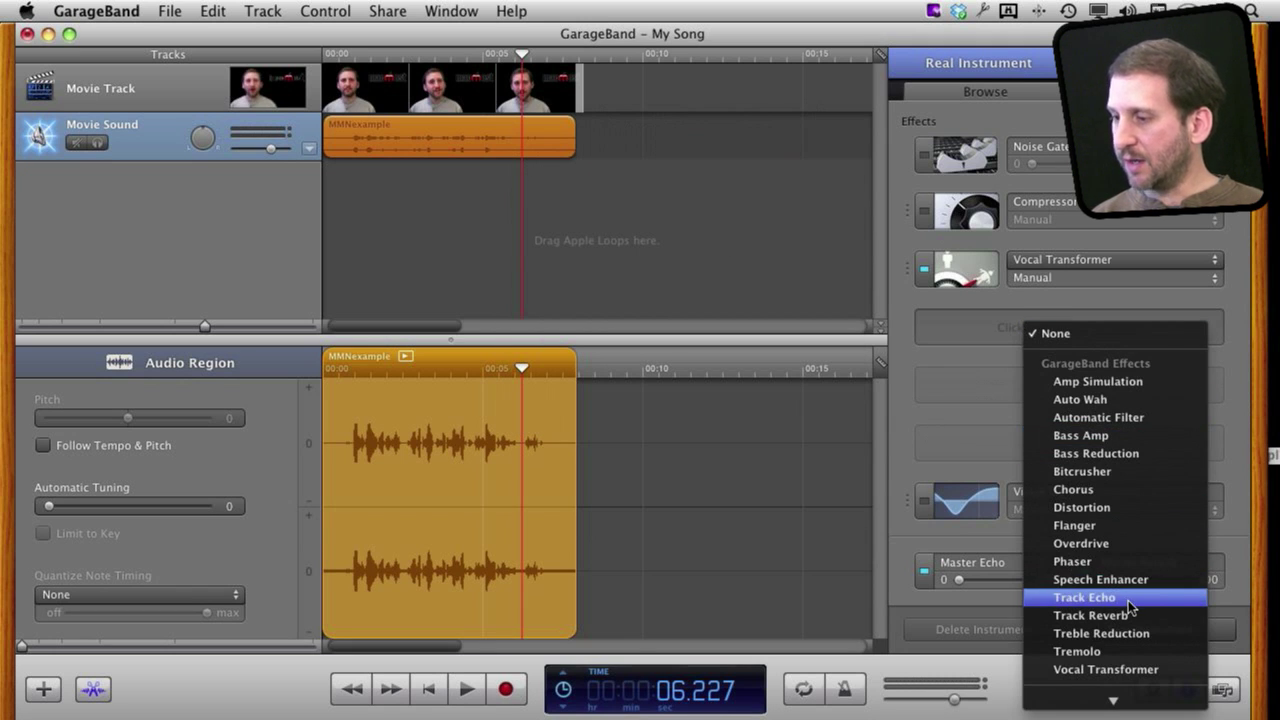
left_click(1128, 603)
left_click(925, 273)
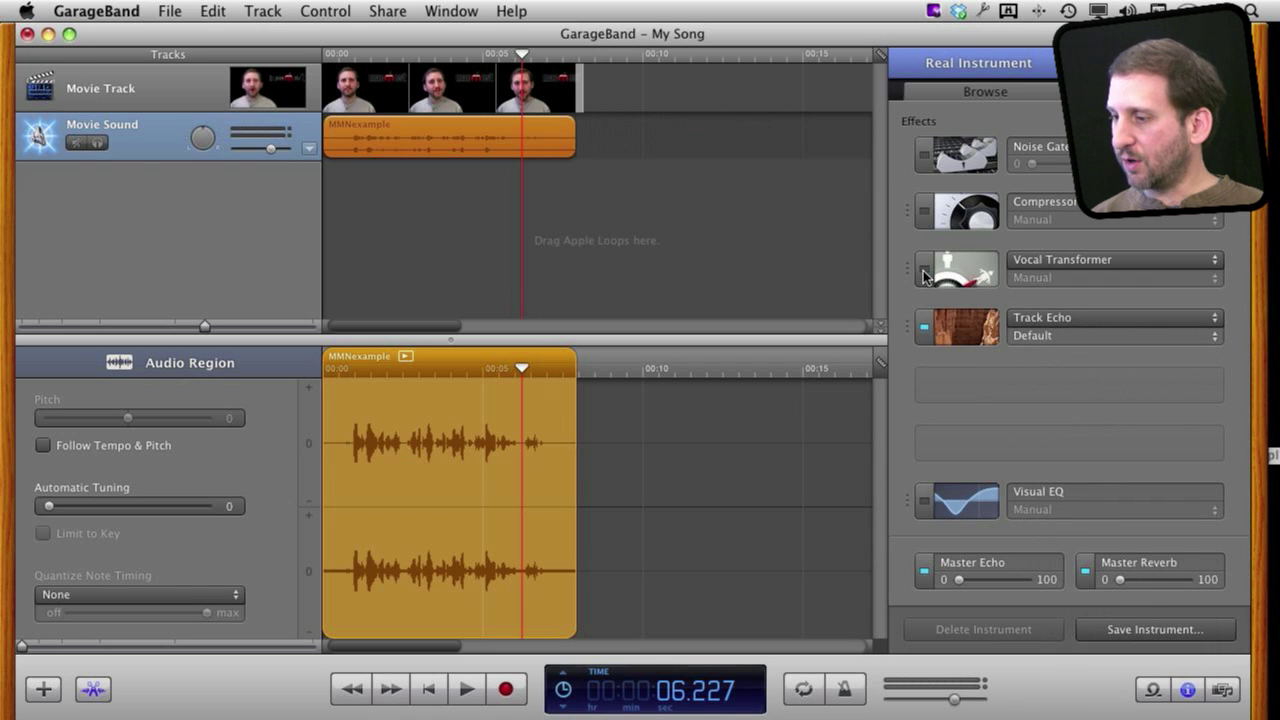
- Play the movie briefly from near its start, then open the Track Echo settings
left_click(345, 56)
key("space")
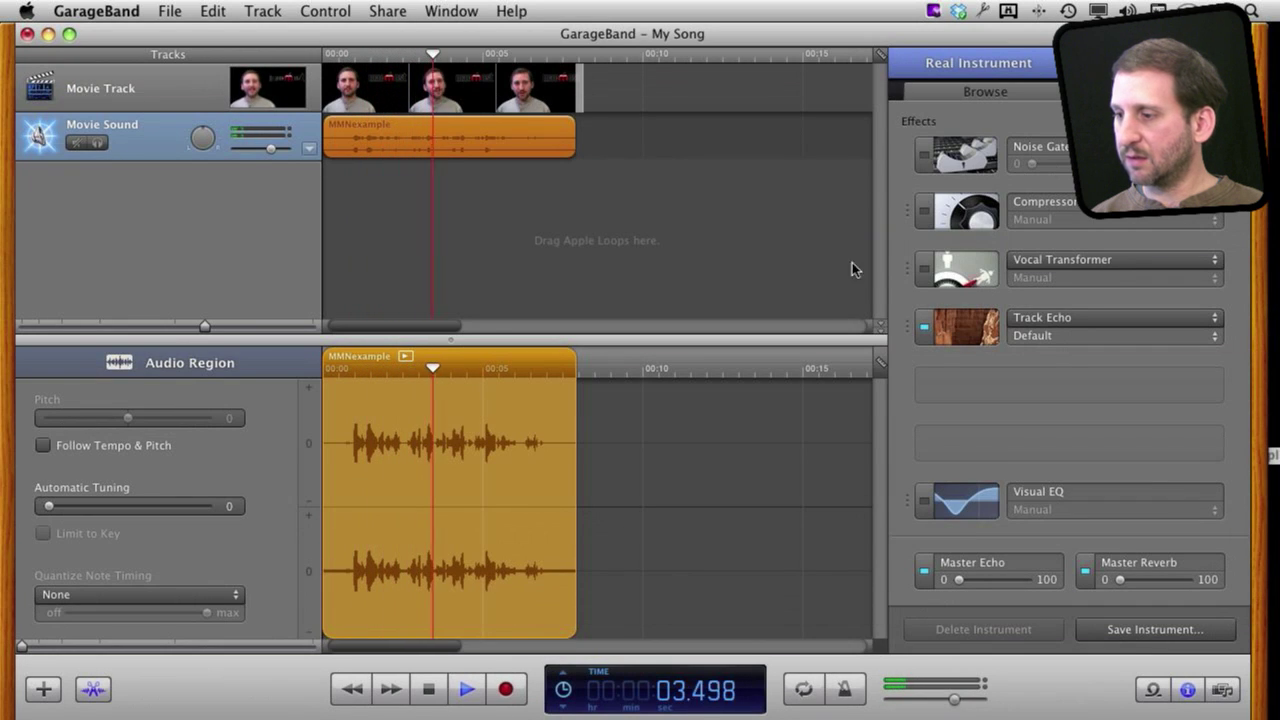
key("space")
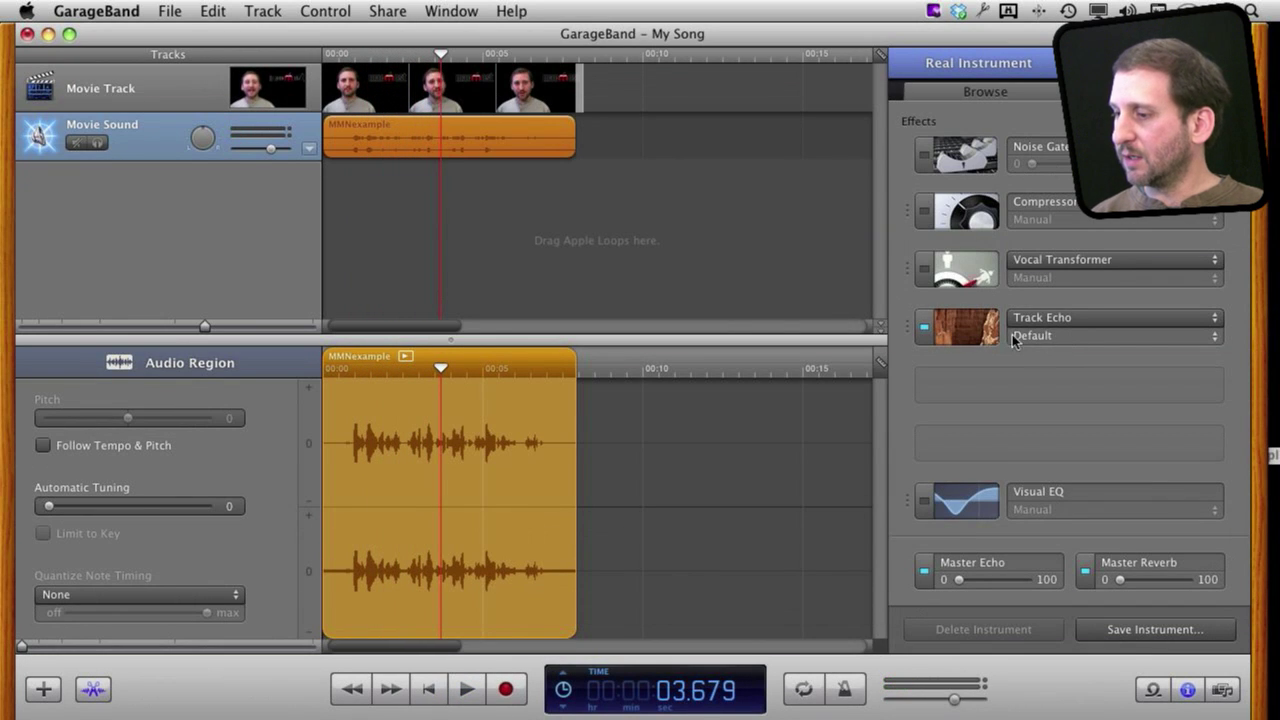
left_click(962, 327)
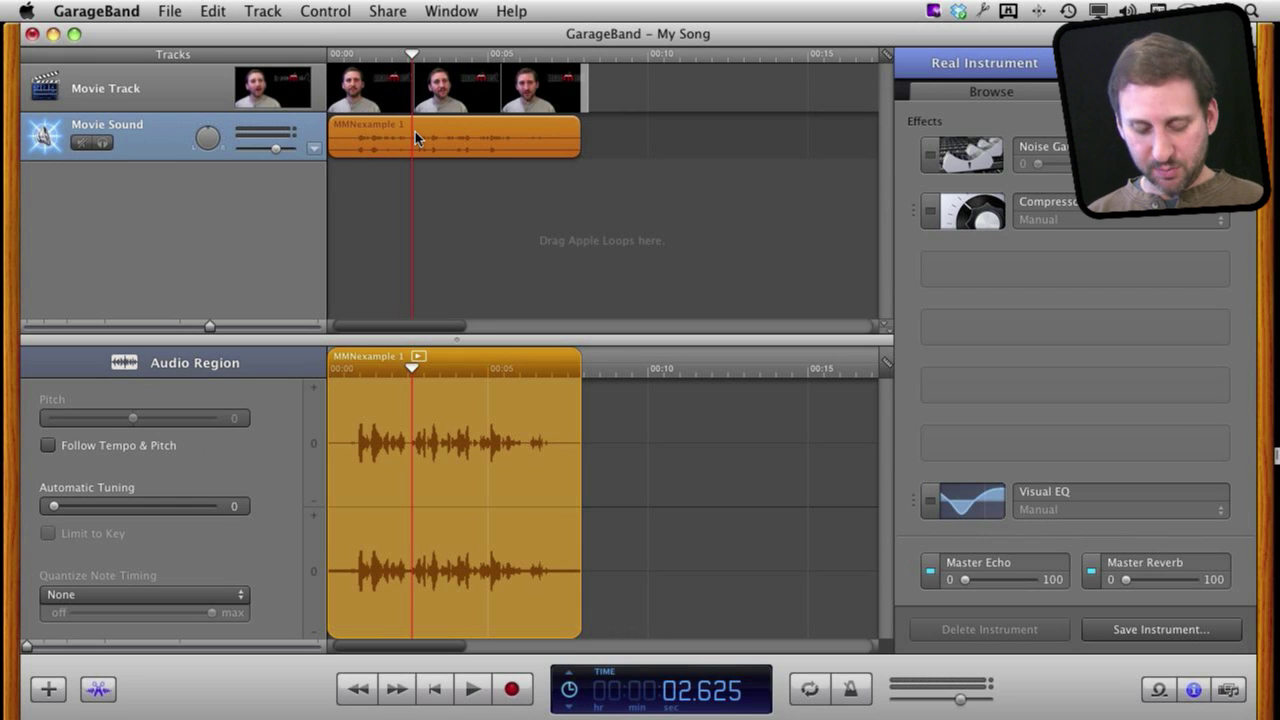
- Split the Movie Sound clip at the playhead and again at about 4.9 seconds
left_click(213, 11)
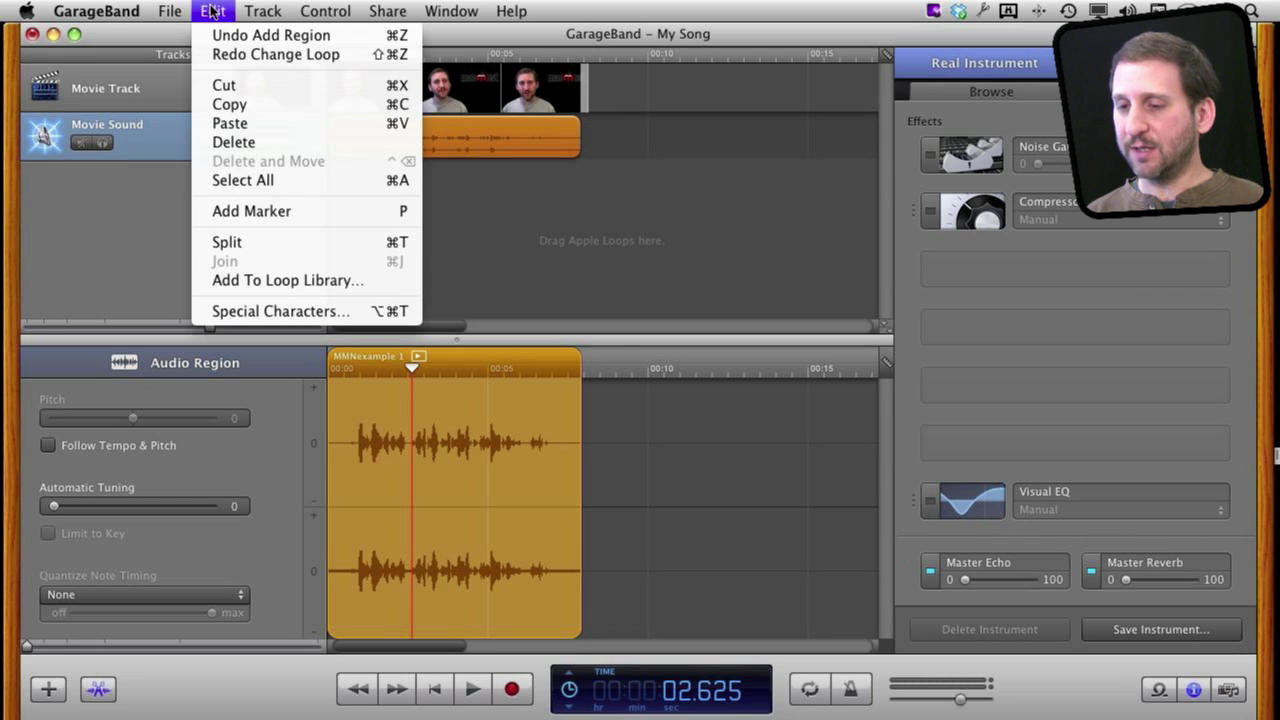
left_click(268, 244)
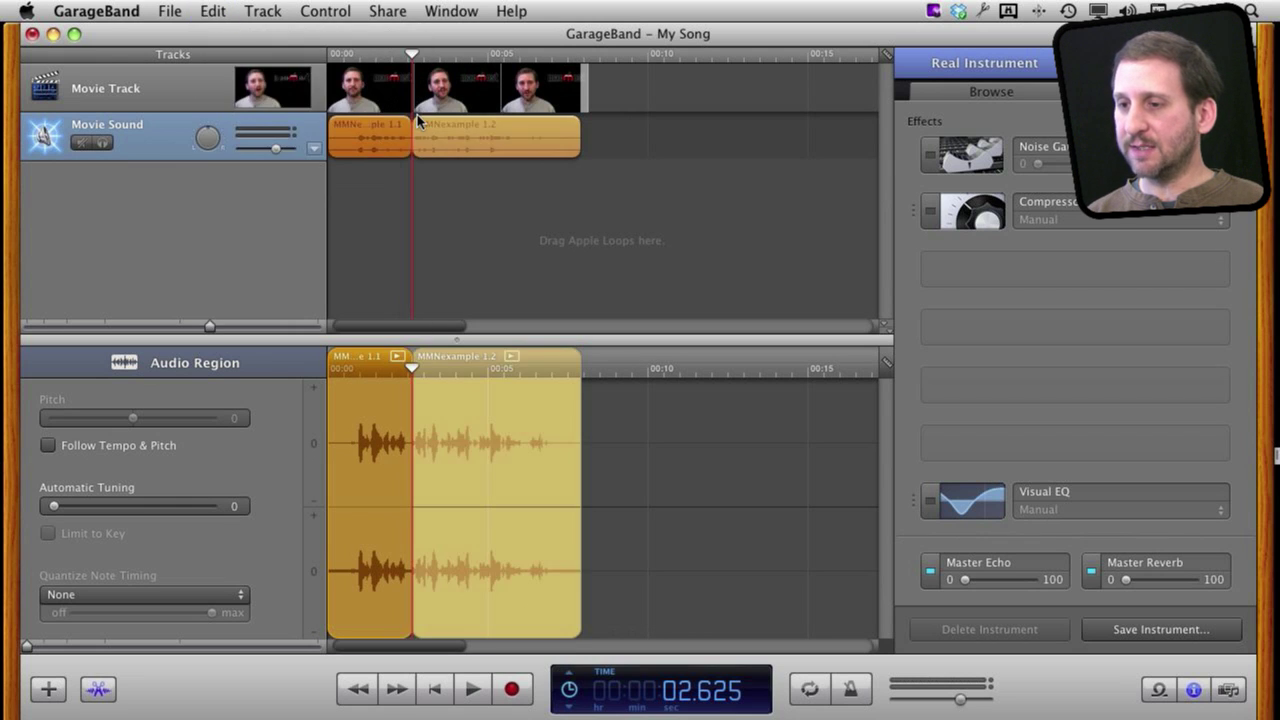
left_click(480, 136)
left_click(485, 55)
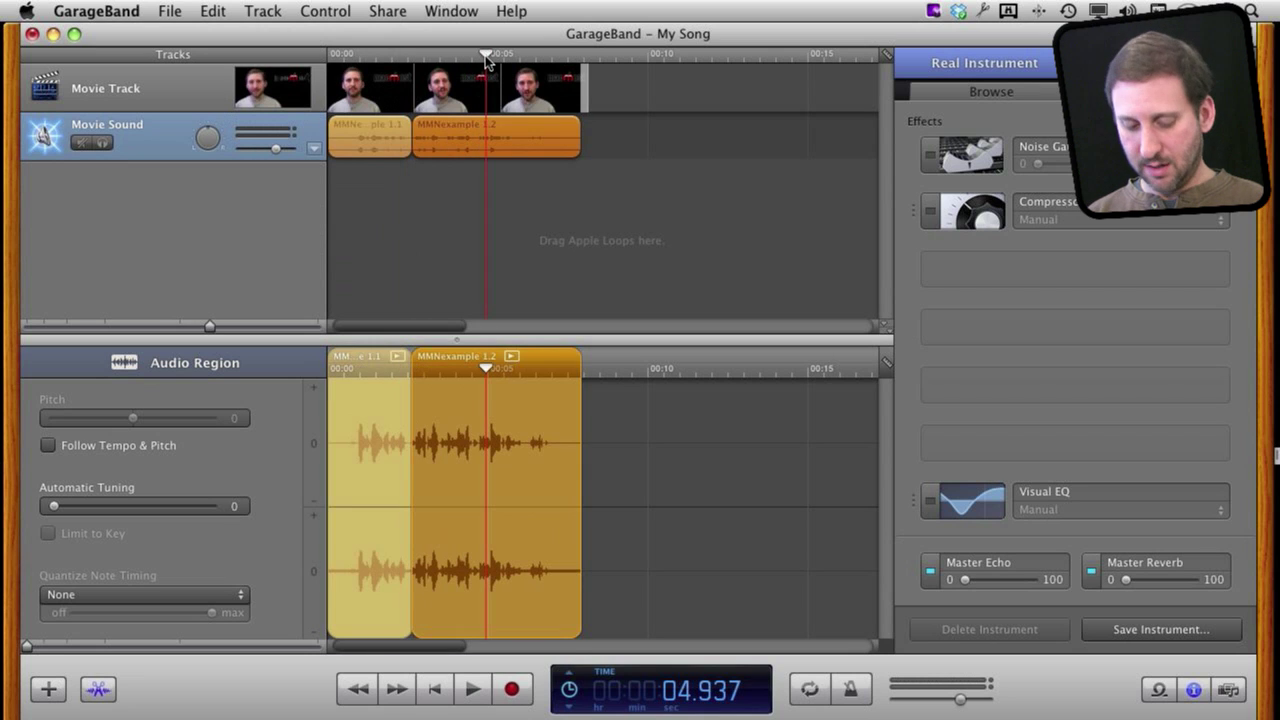
key("super+t")
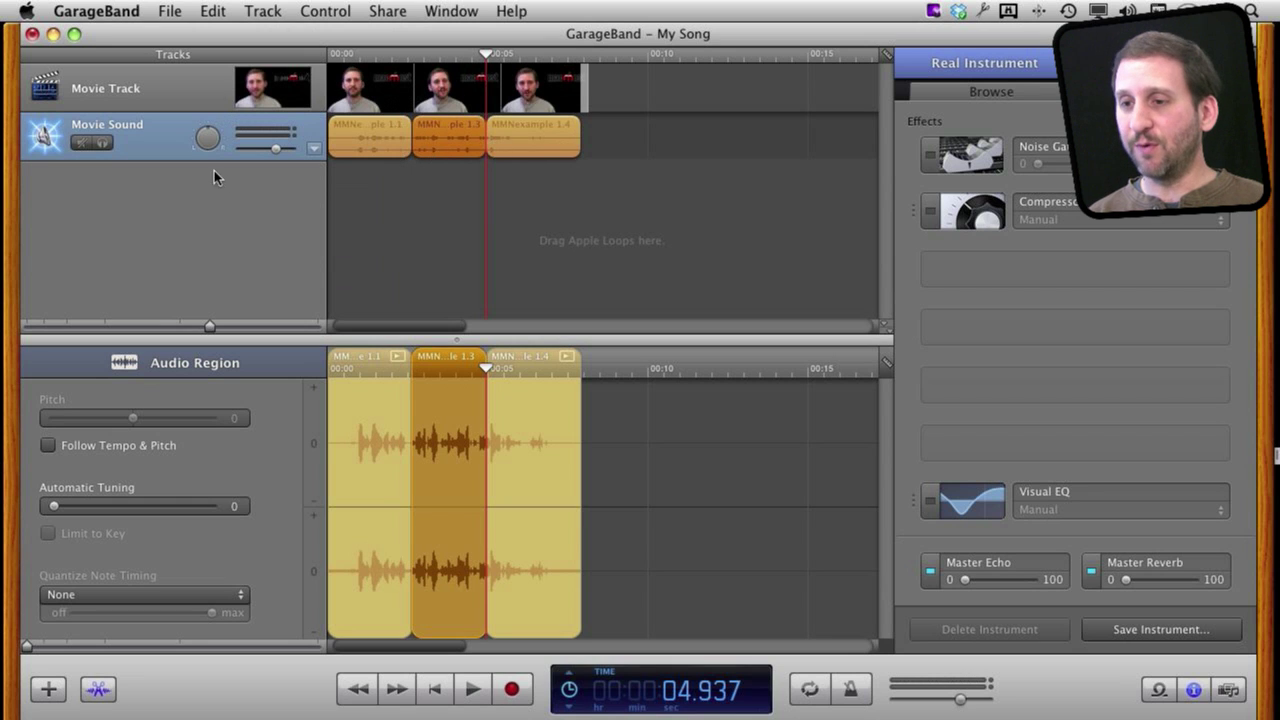
- Duplicate the Movie Sound track
left_click(220, 14)
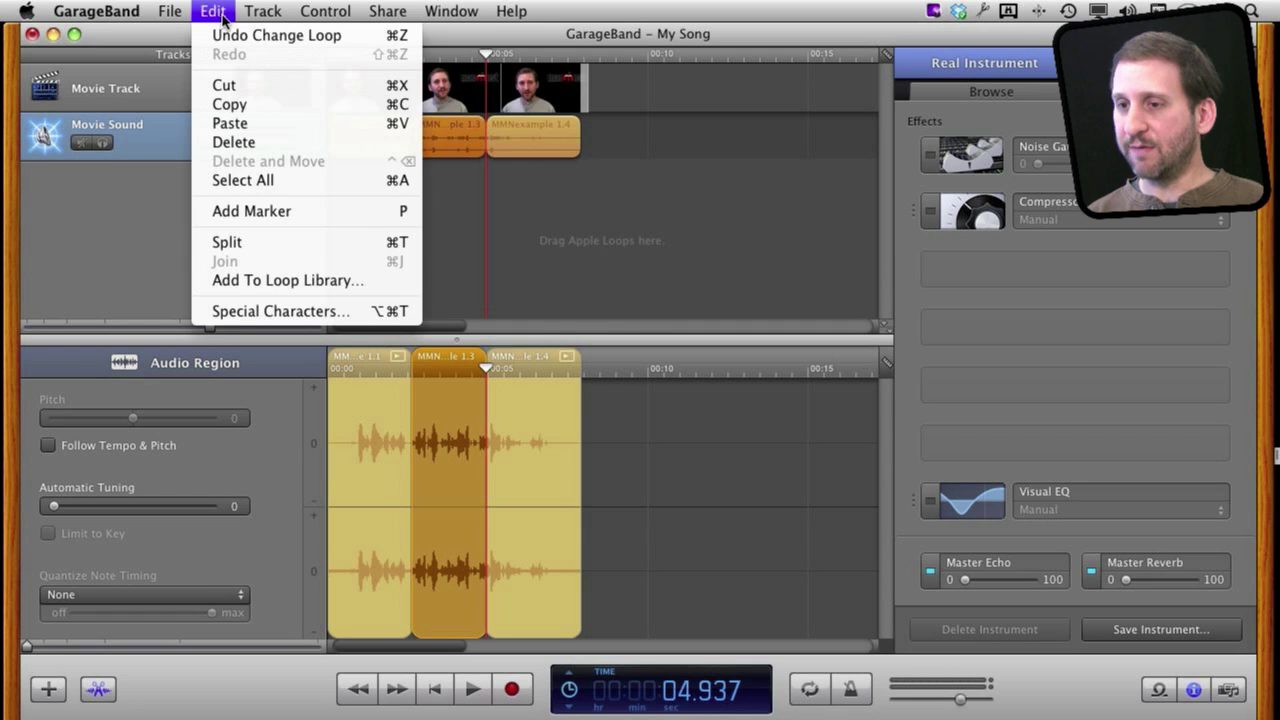
mouse_move(262, 12)
left_click(297, 258)
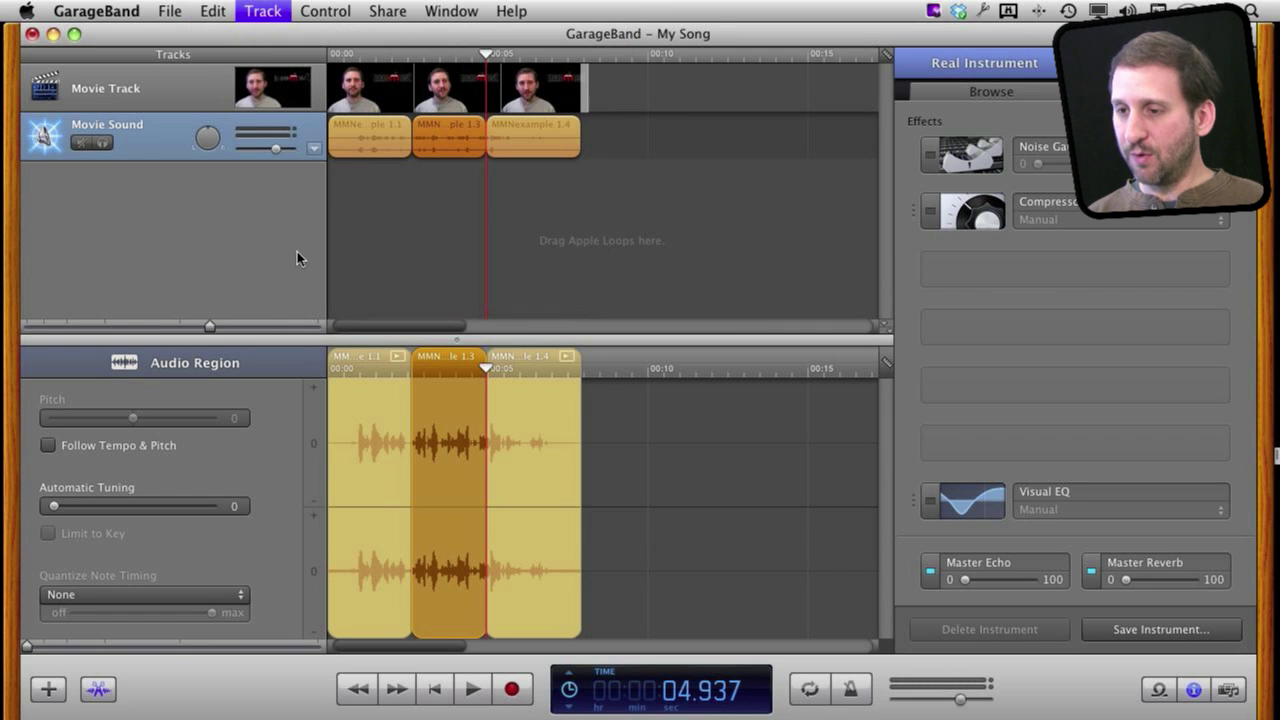
- Paste the three soundtrack pieces onto the duplicate track, aligned with the timeline start
left_click(371, 134)
left_click(431, 135, "shift")
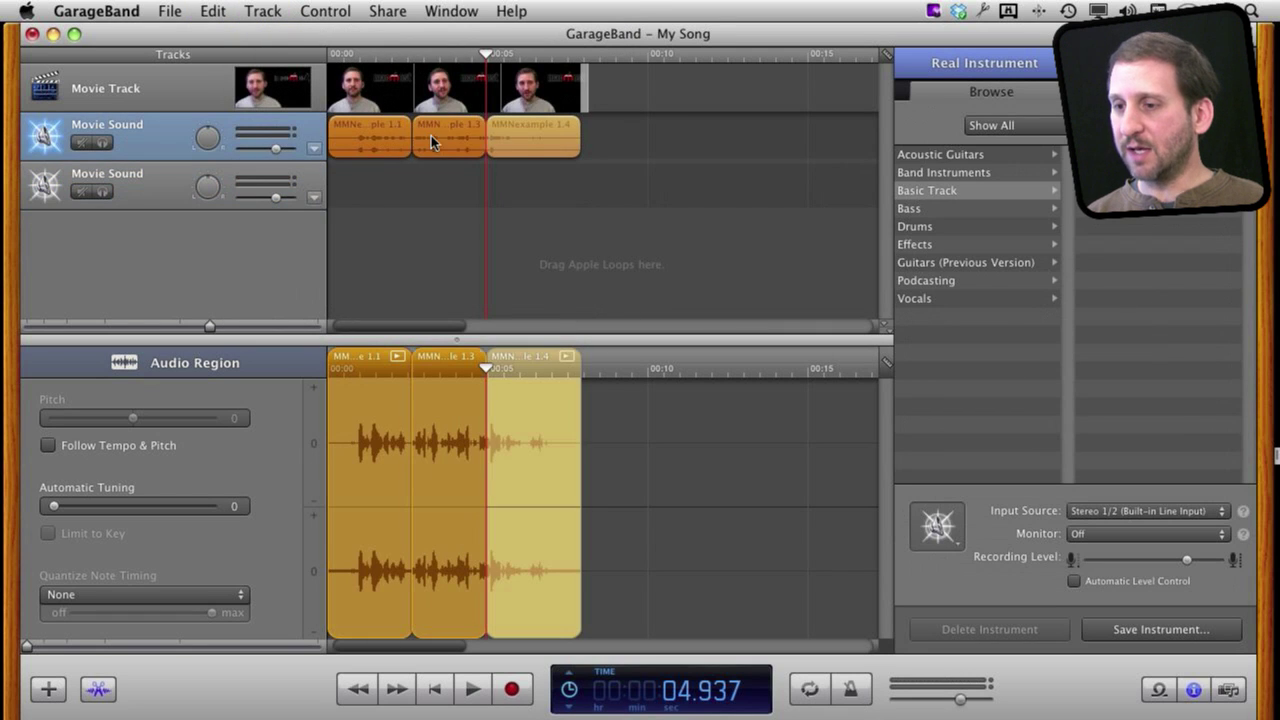
left_click(526, 145, "shift")
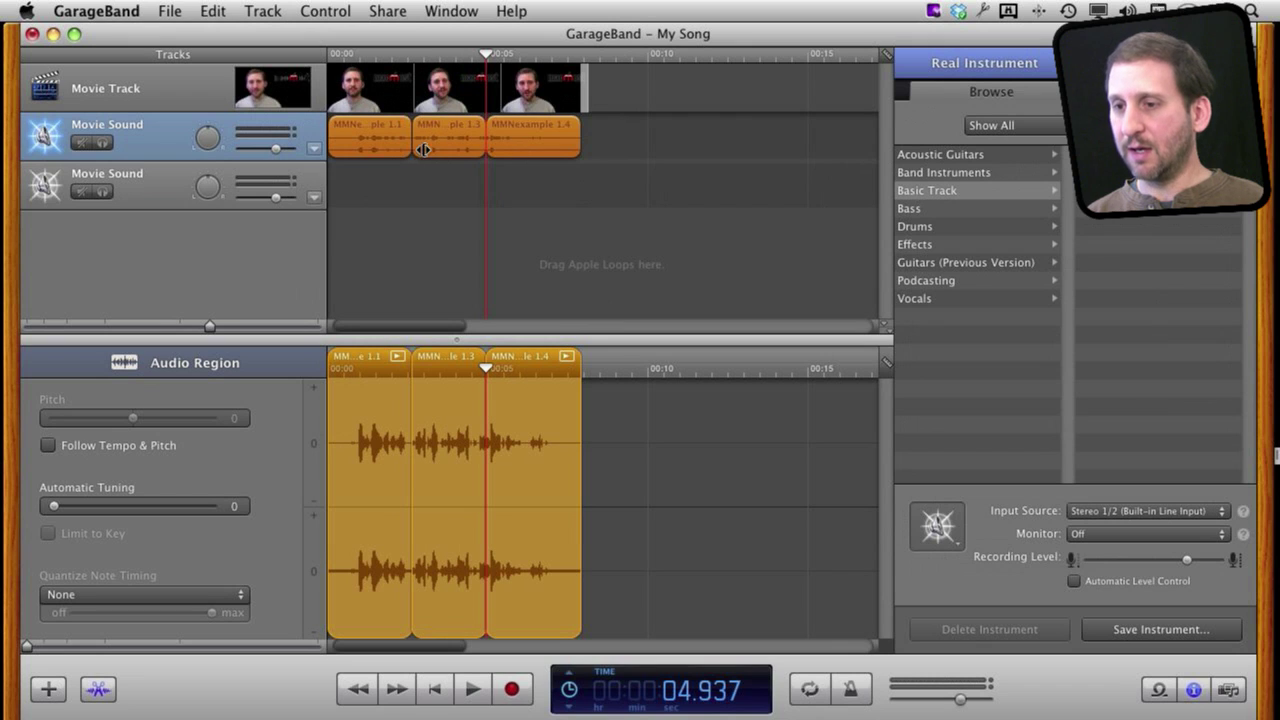
left_click(160, 195)
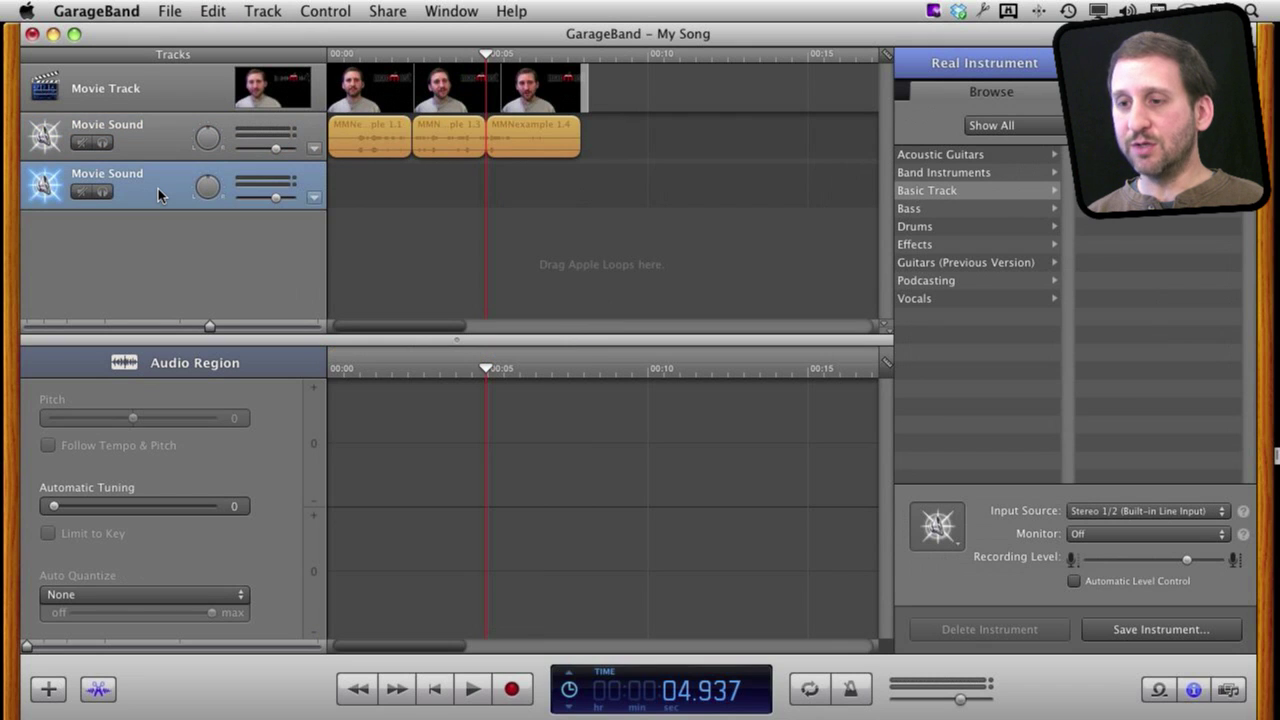
key("super+v")
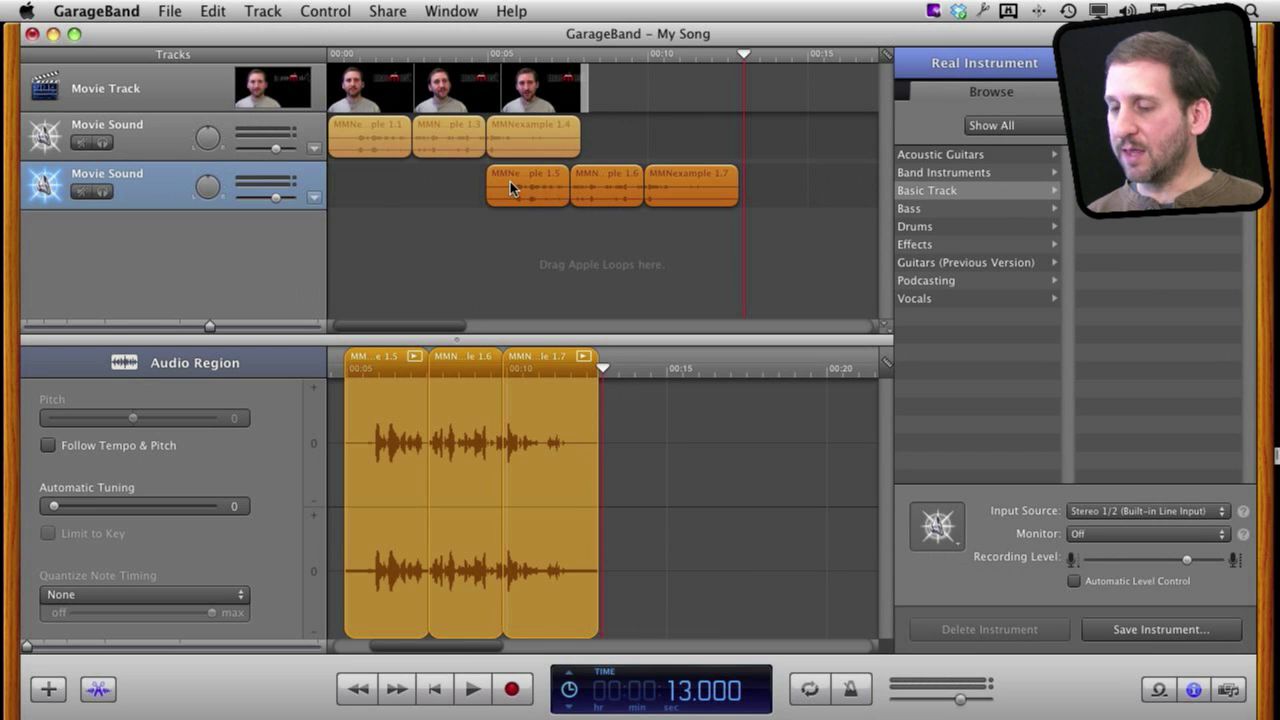
left_click_drag(510, 181, 340, 181)
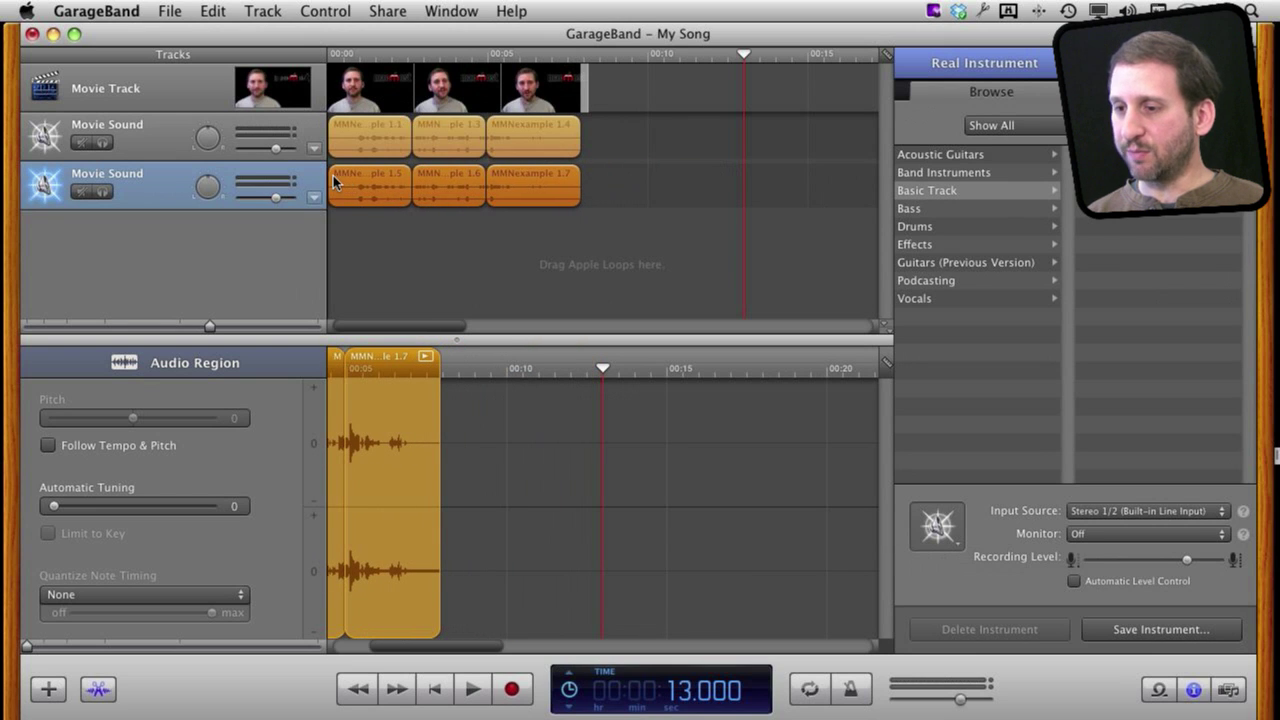
- Delete the middle piece from the original track and the outer pieces from the duplicate
left_click(419, 212)
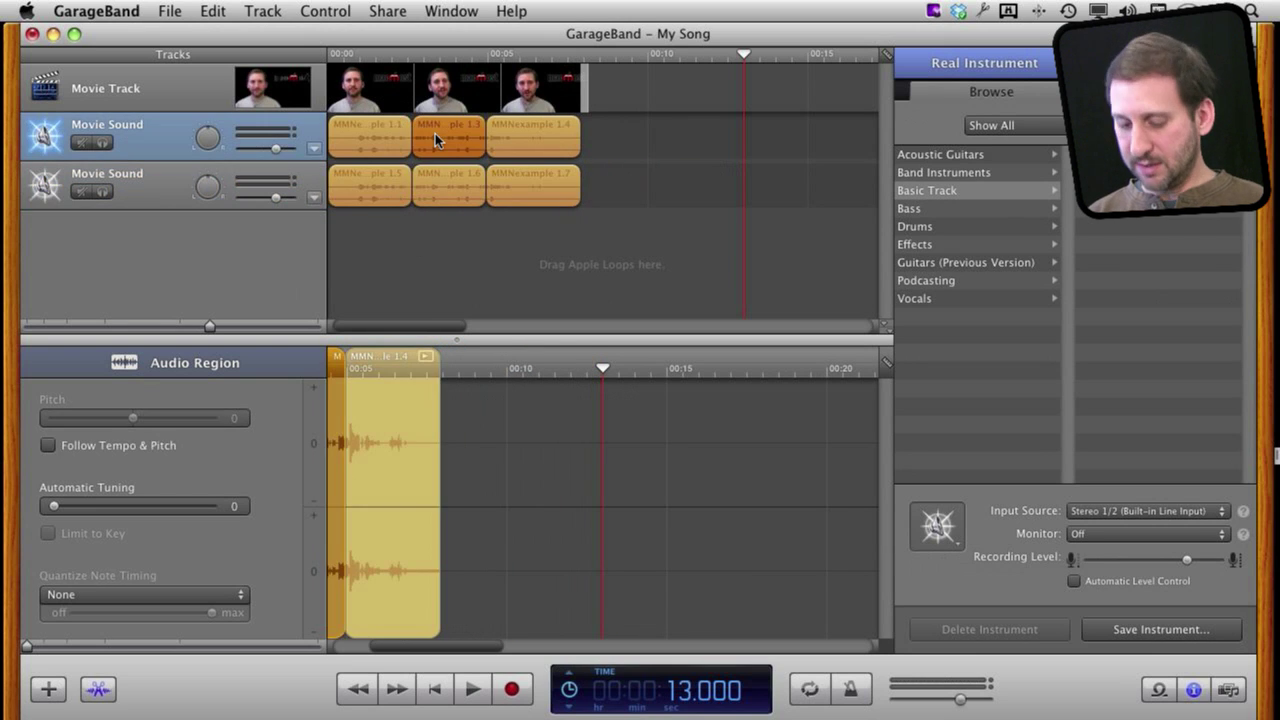
key("Delete")
left_click(381, 182)
key("Delete")
left_click(570, 184)
key("Delete")
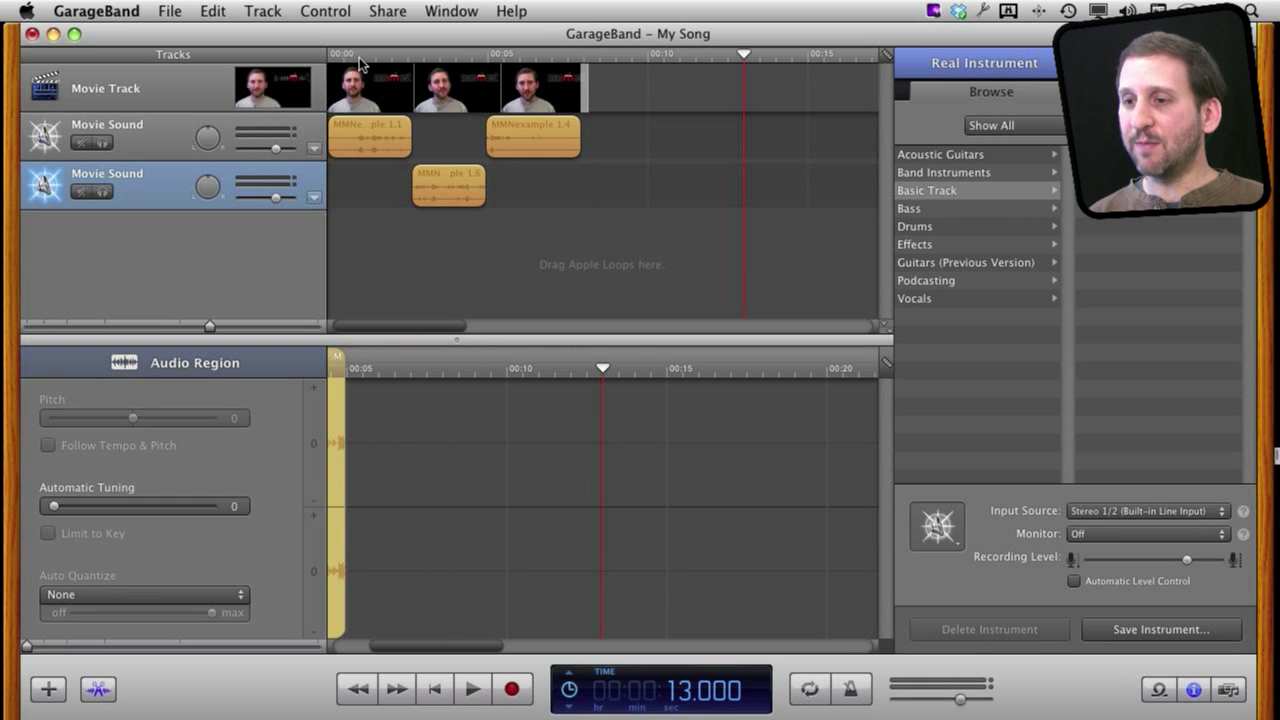
left_click_drag(336, 58, 403, 95)
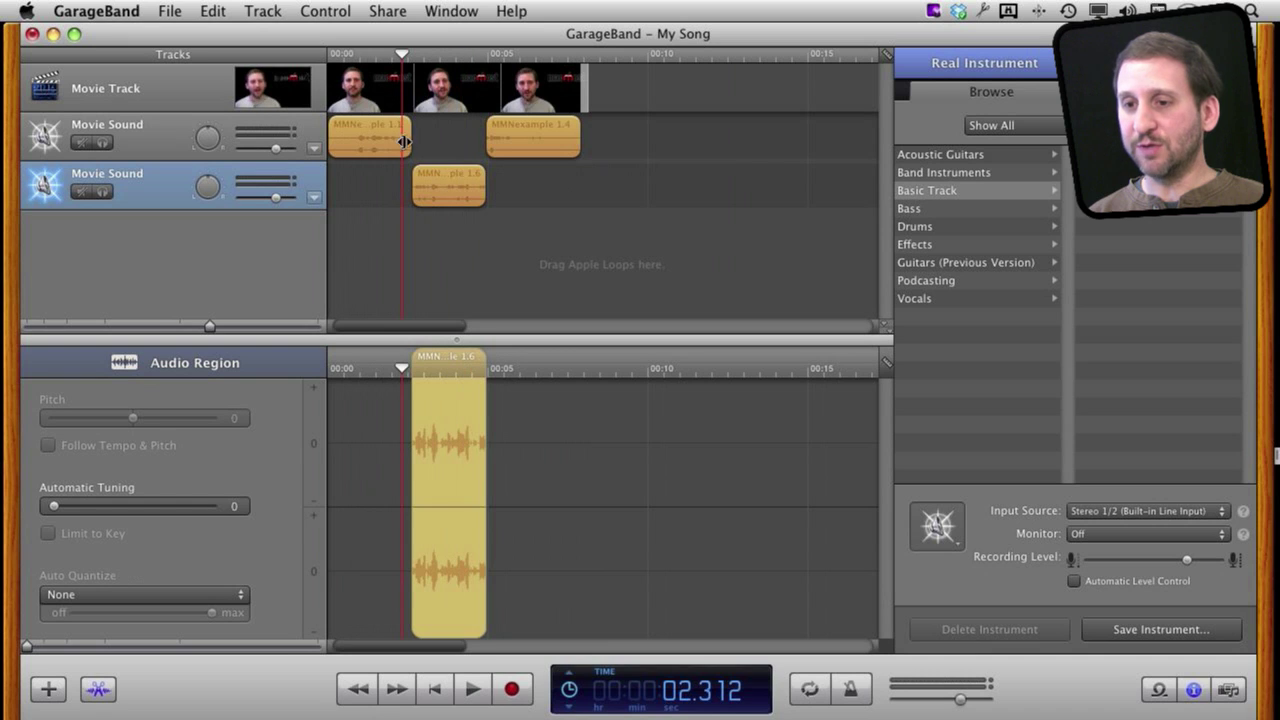
left_click(440, 184)
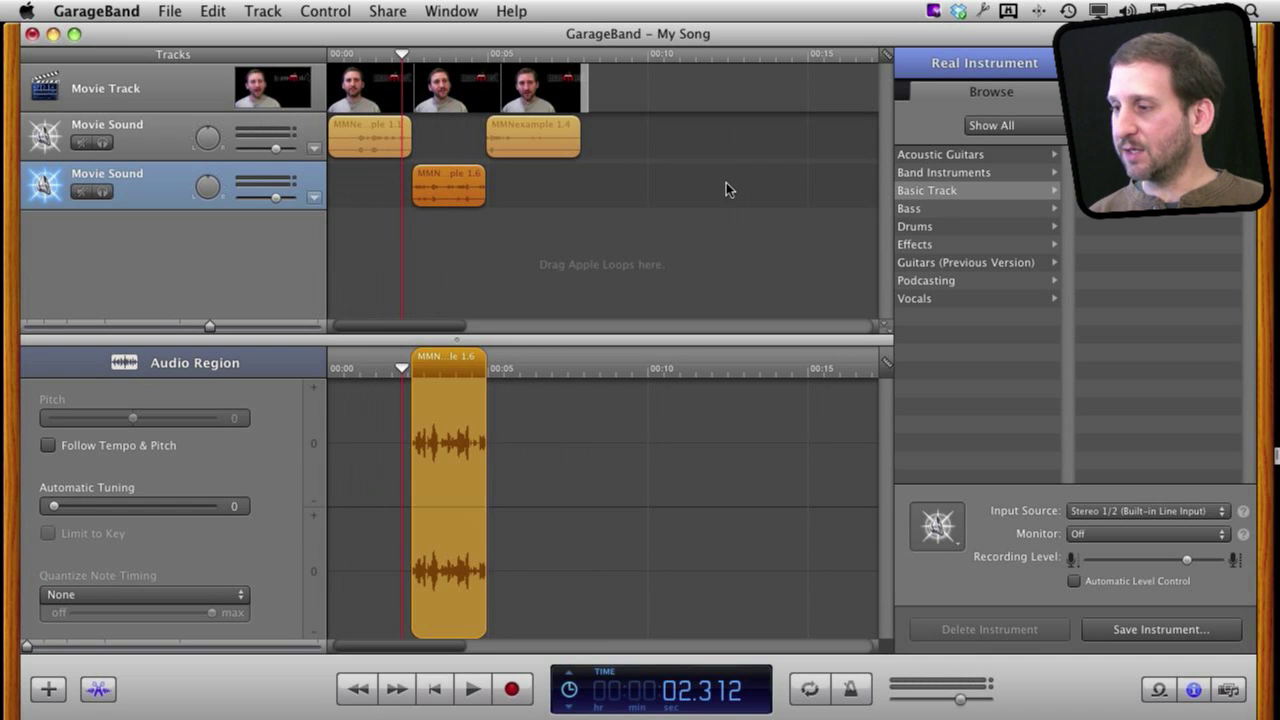
- Add a Vocal Transformer with the Monsters preset to the duplicate track and play it
left_click(1110, 91)
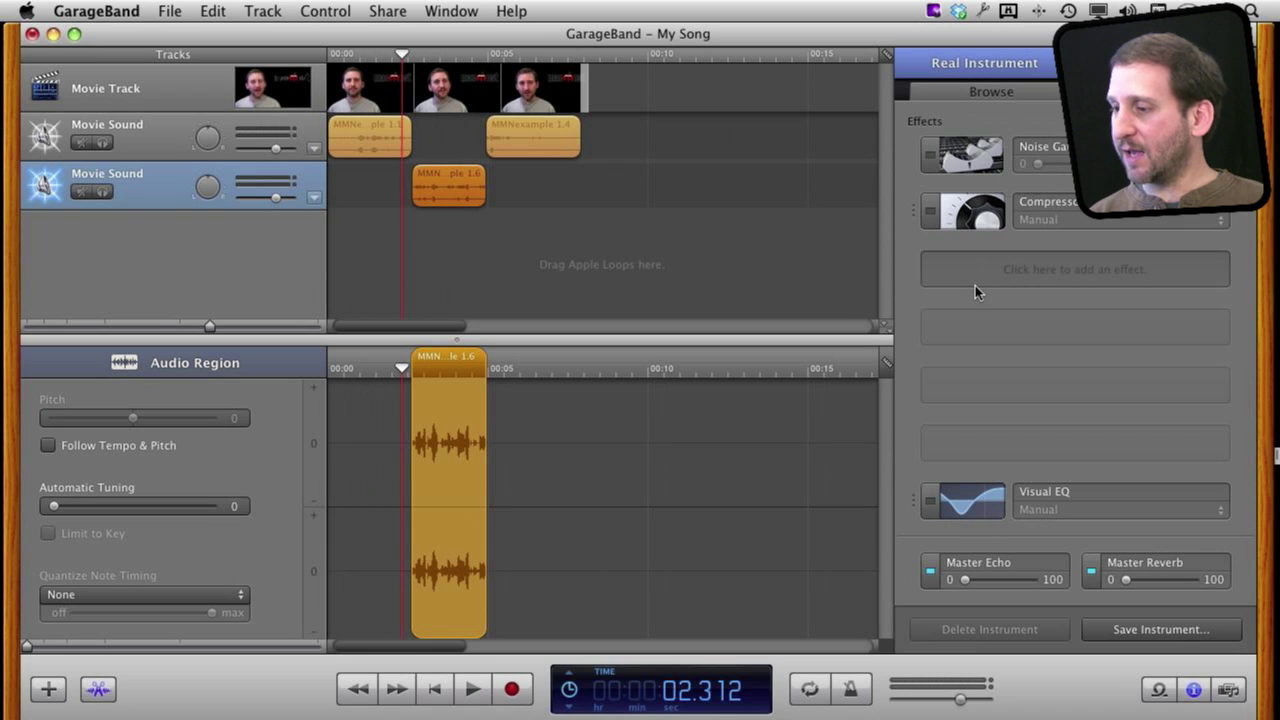
left_click(1017, 277)
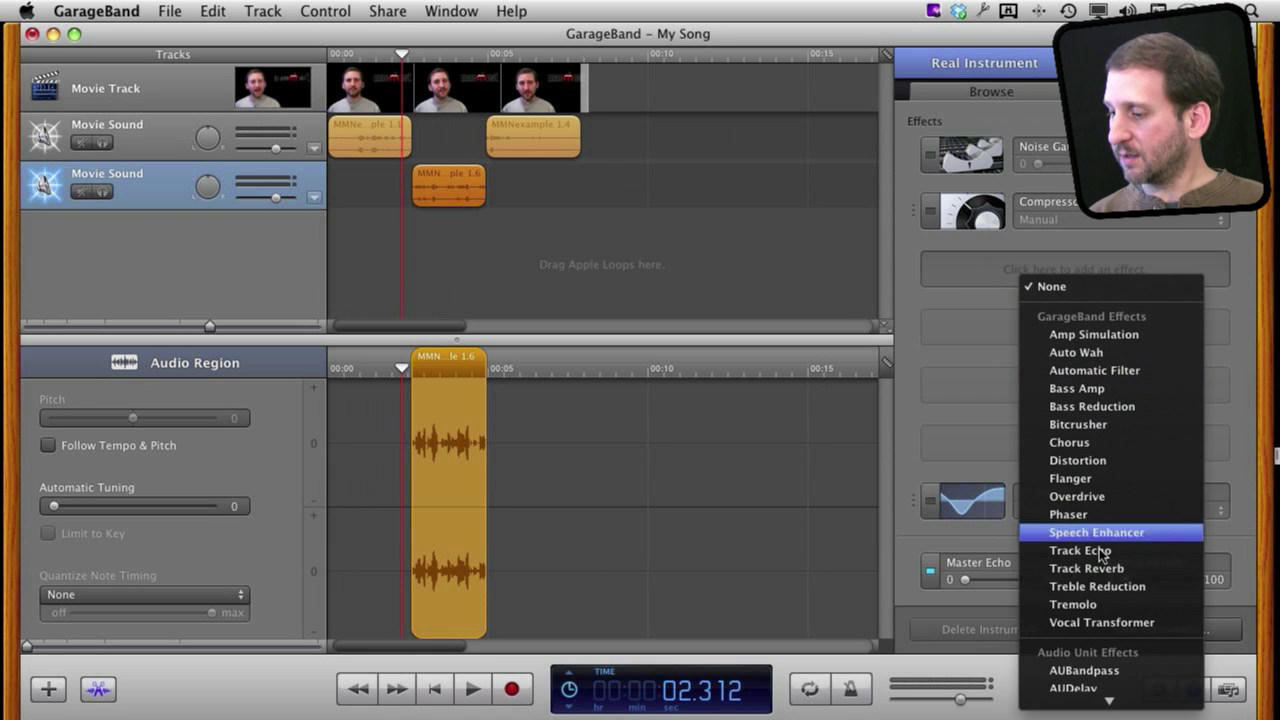
left_click(1093, 622)
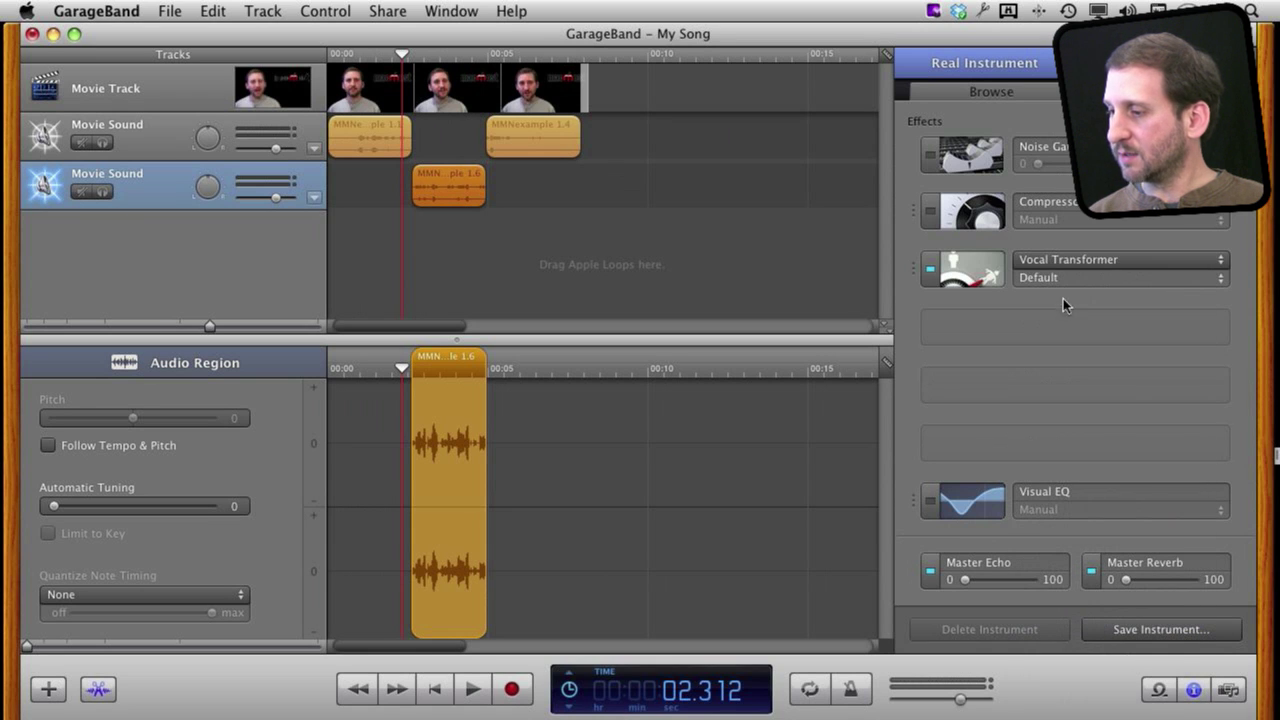
left_click(1065, 278)
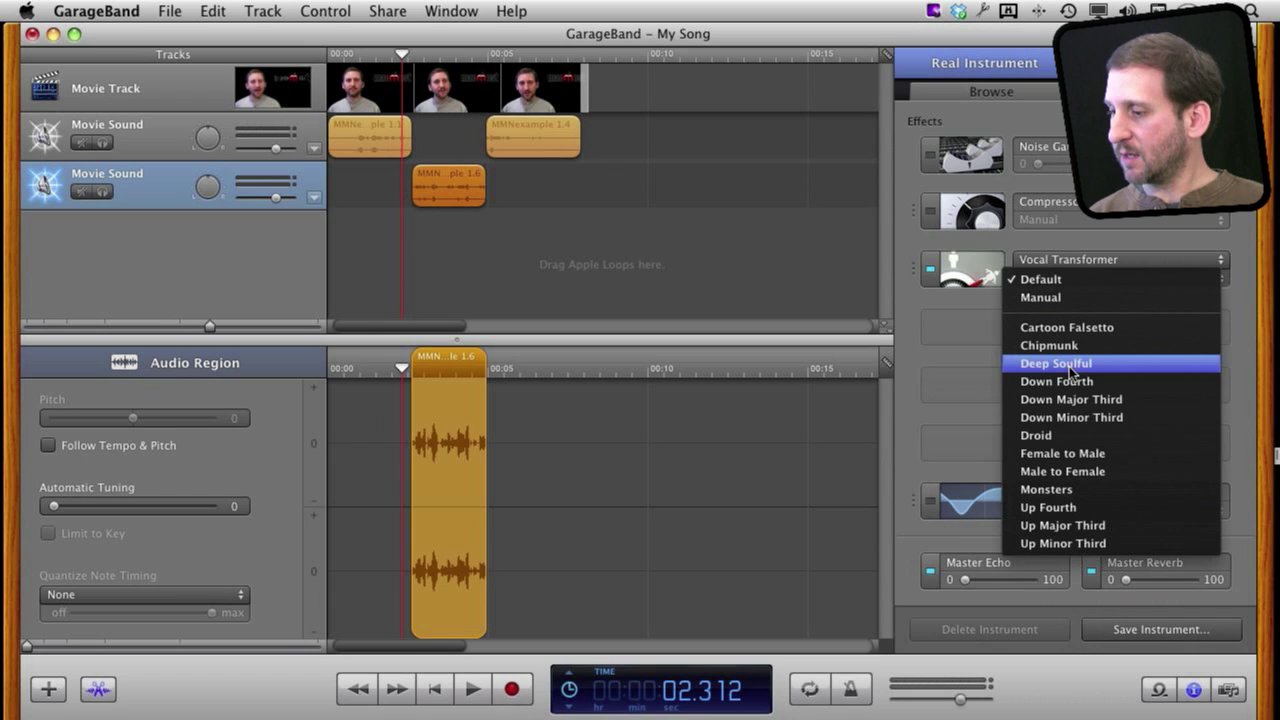
left_click(1053, 485)
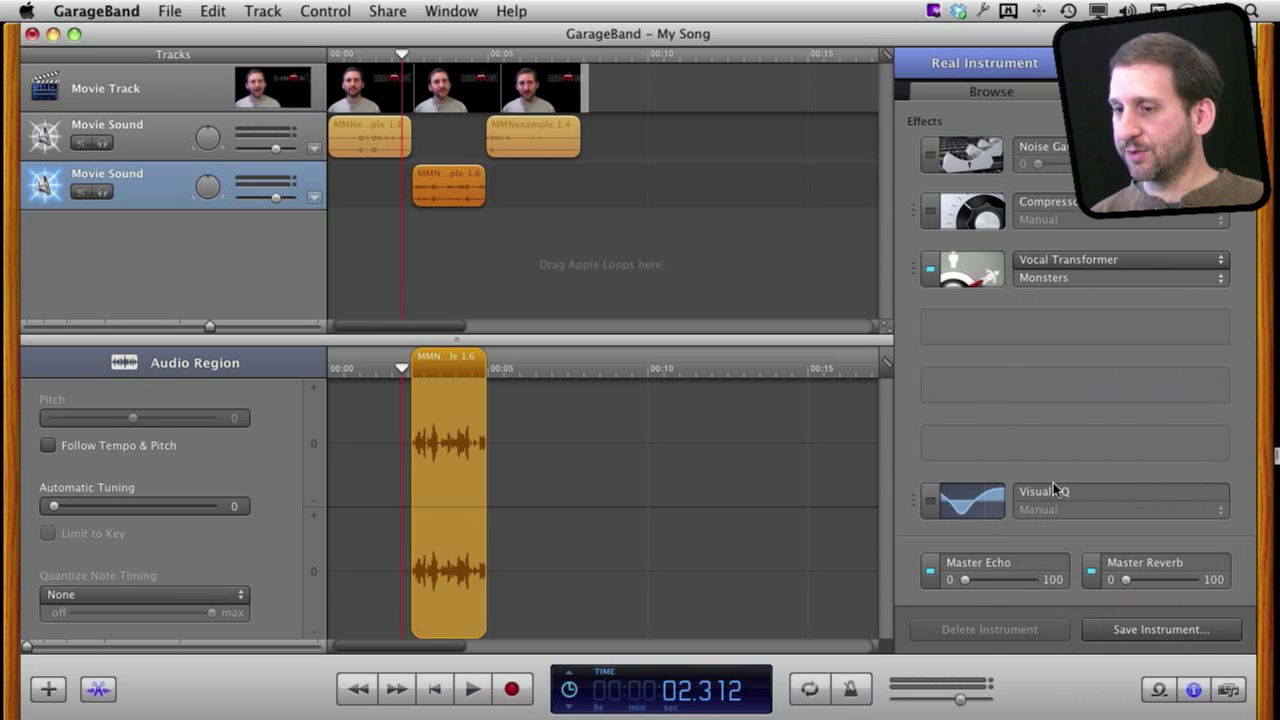
left_click(386, 57)
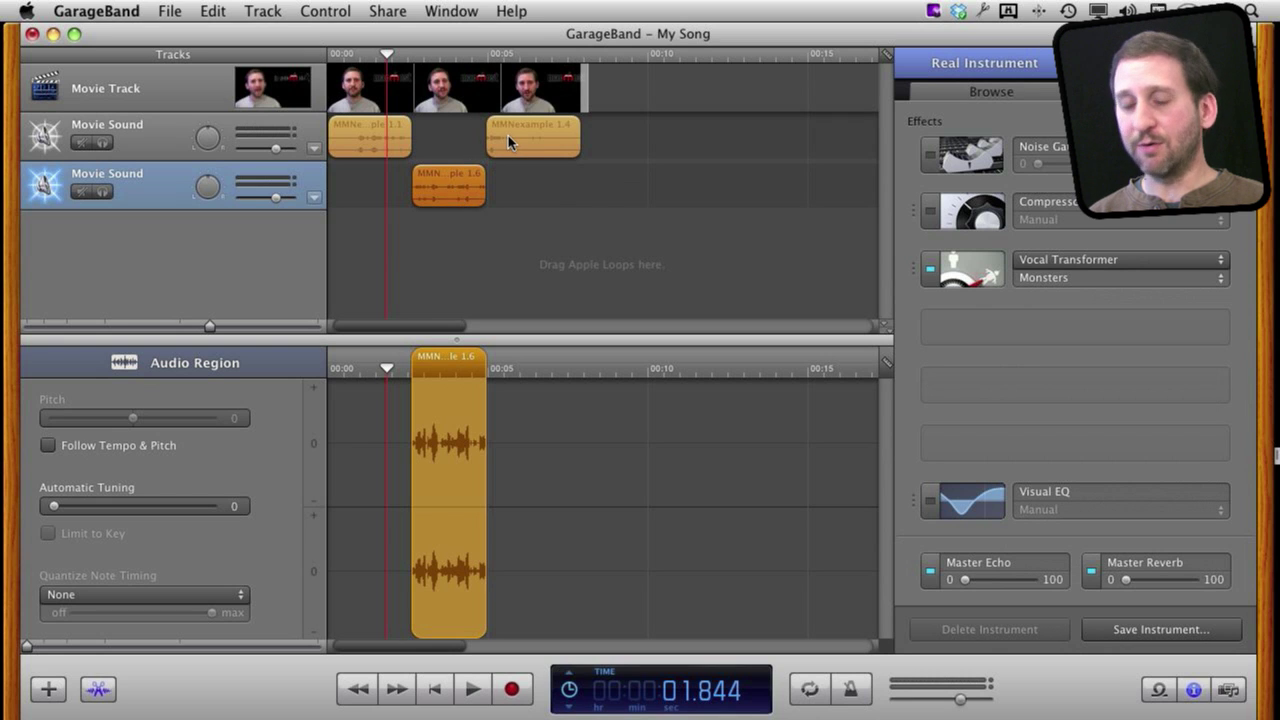
key("space")
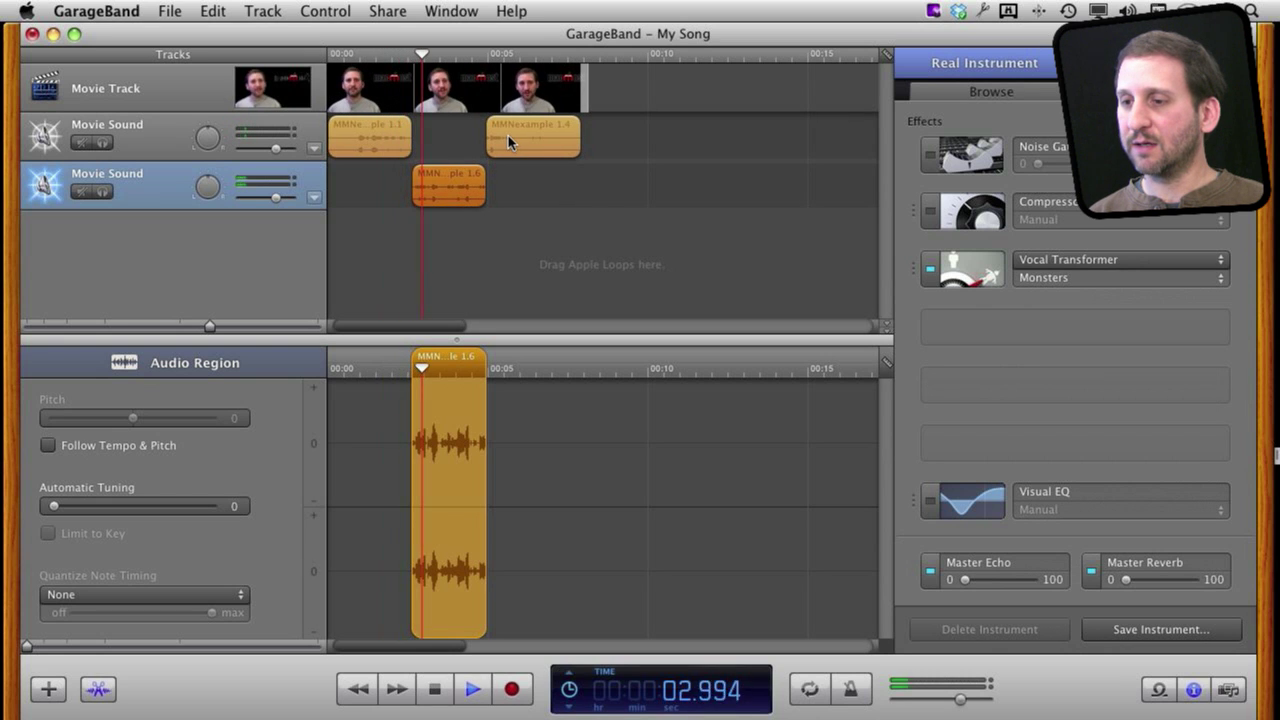